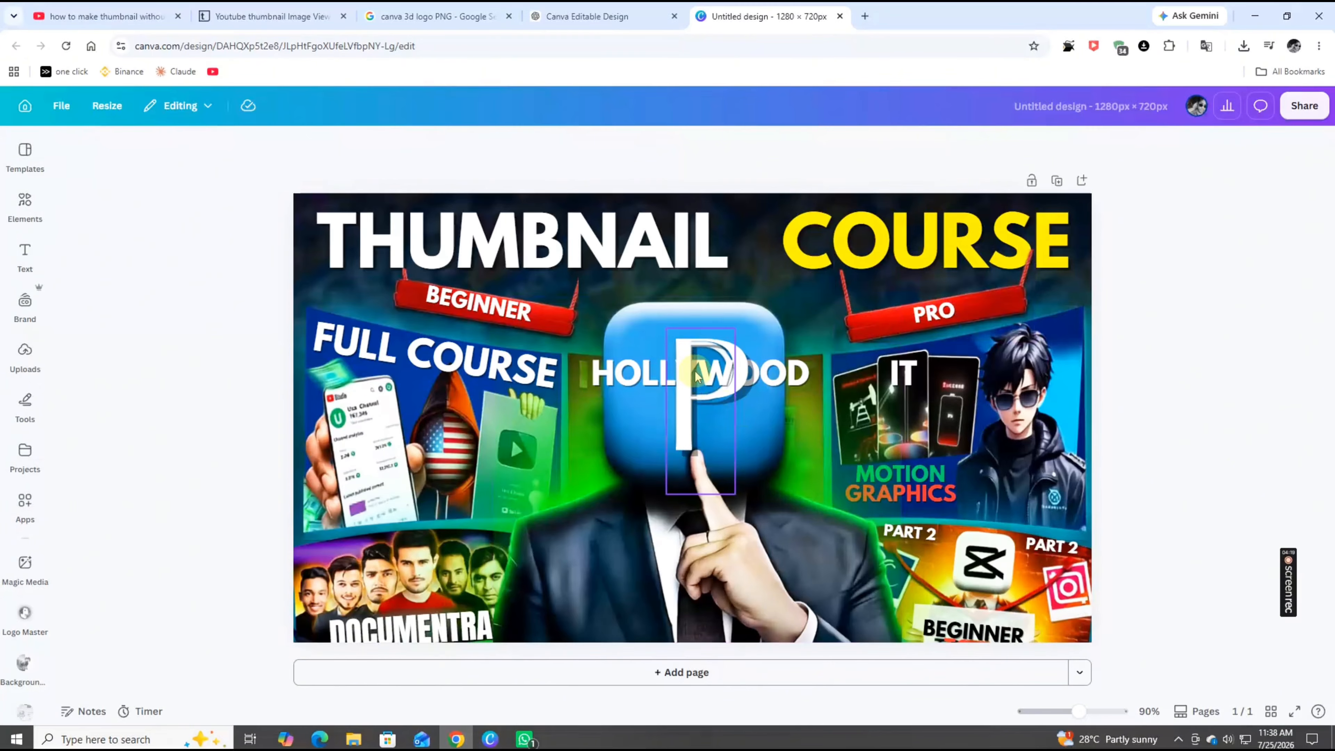
Move the HOLLYWOOD text out of the centre to the left side, over the phone image
click(610, 374)
drag(610, 374, 679, 312)
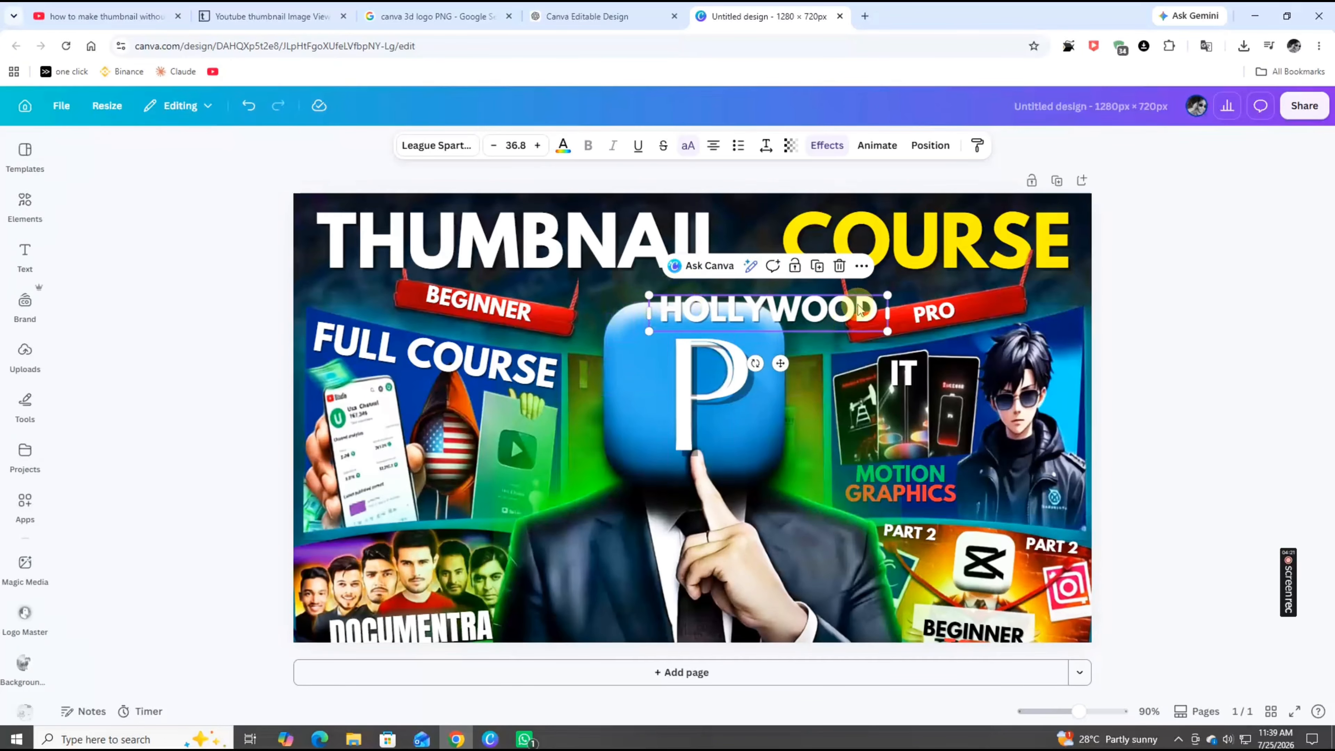
drag(763, 318, 419, 441)
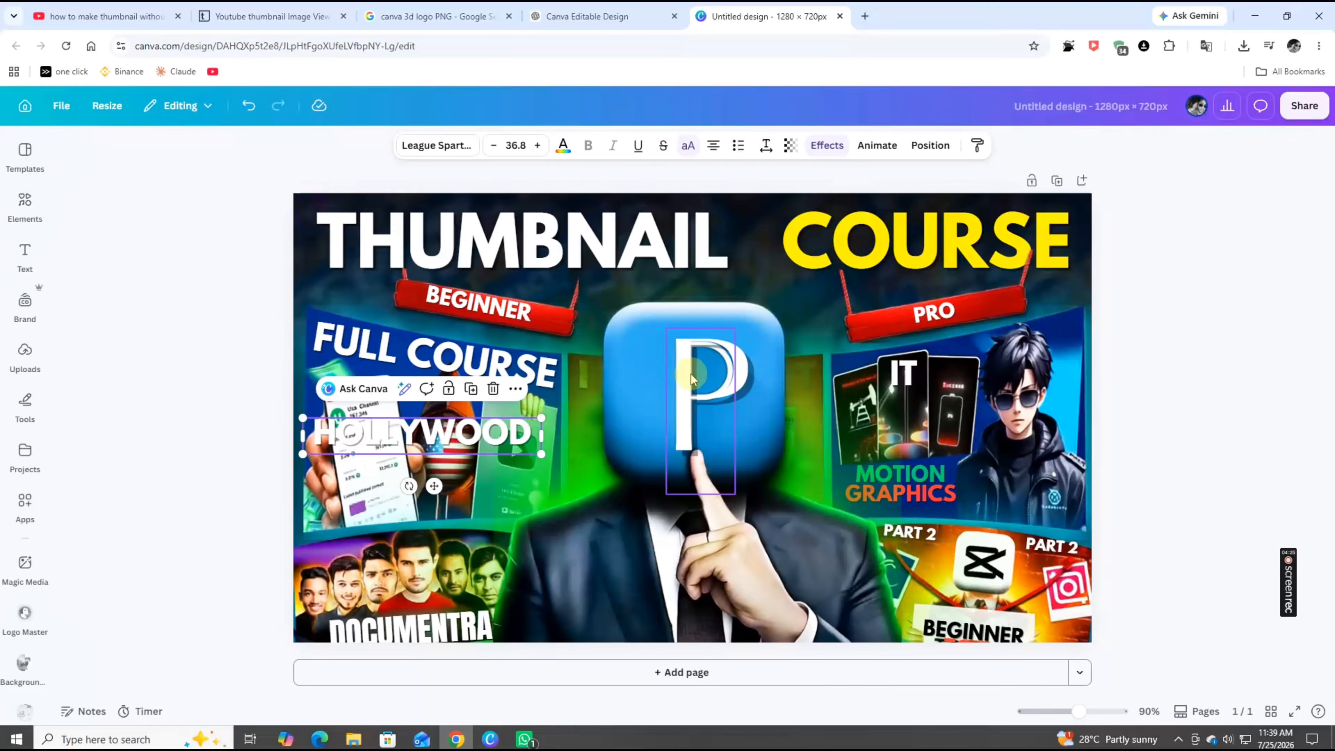
Delete the white P letter and shift the central image, then undo both changes
click(684, 381)
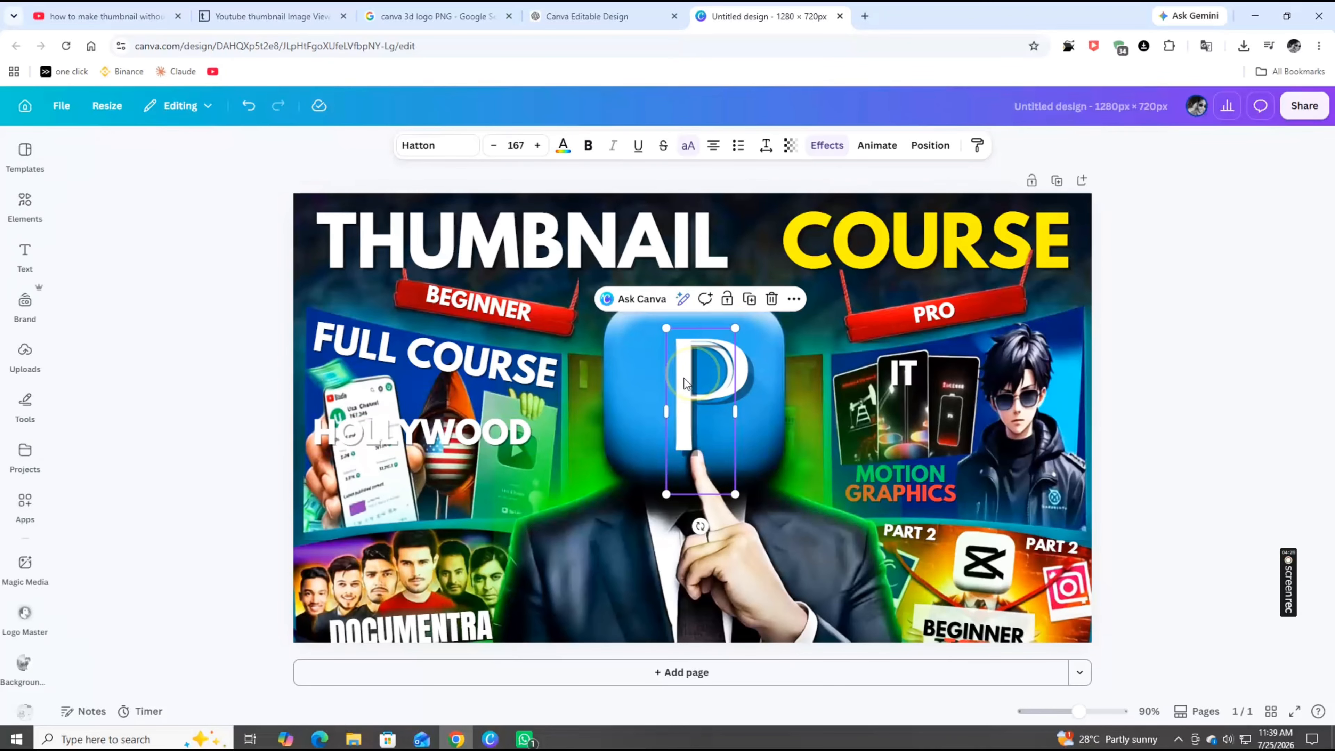
click(771, 299)
click(735, 382)
drag(735, 381, 694, 393)
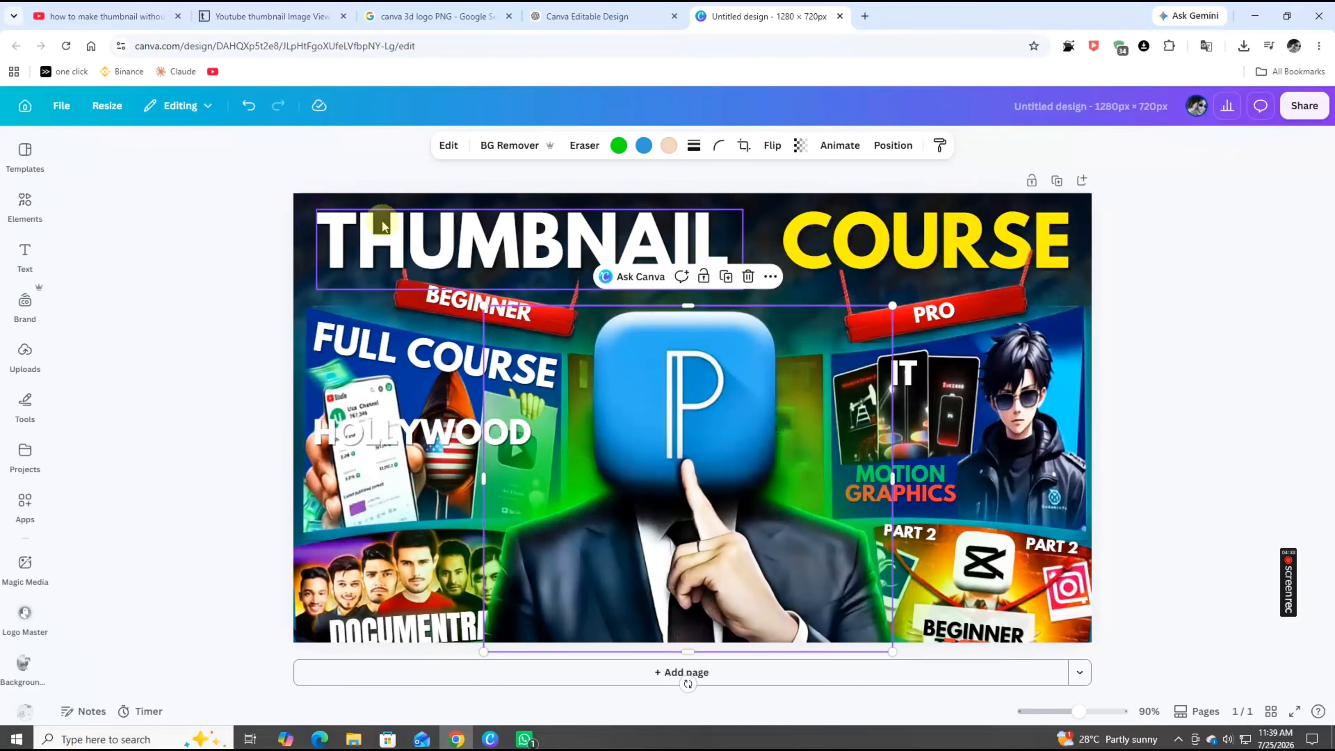
click(249, 106)
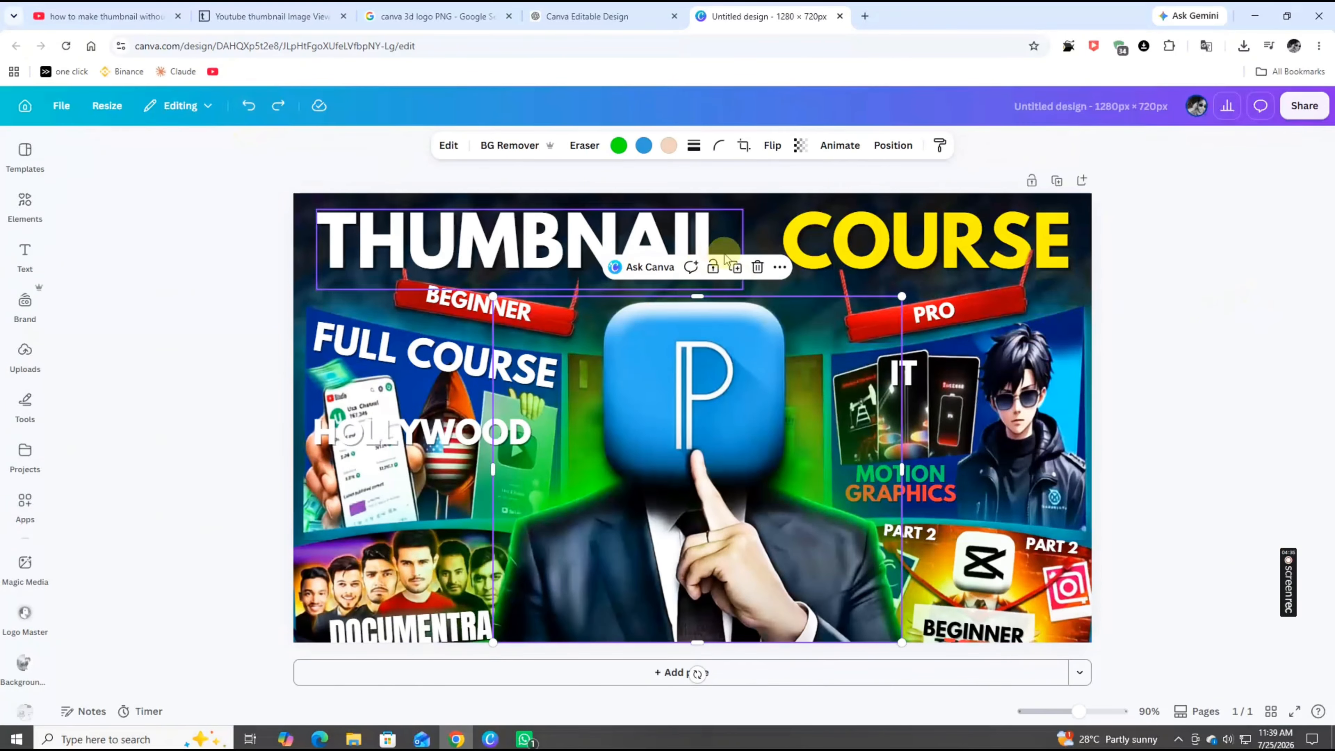
click(248, 106)
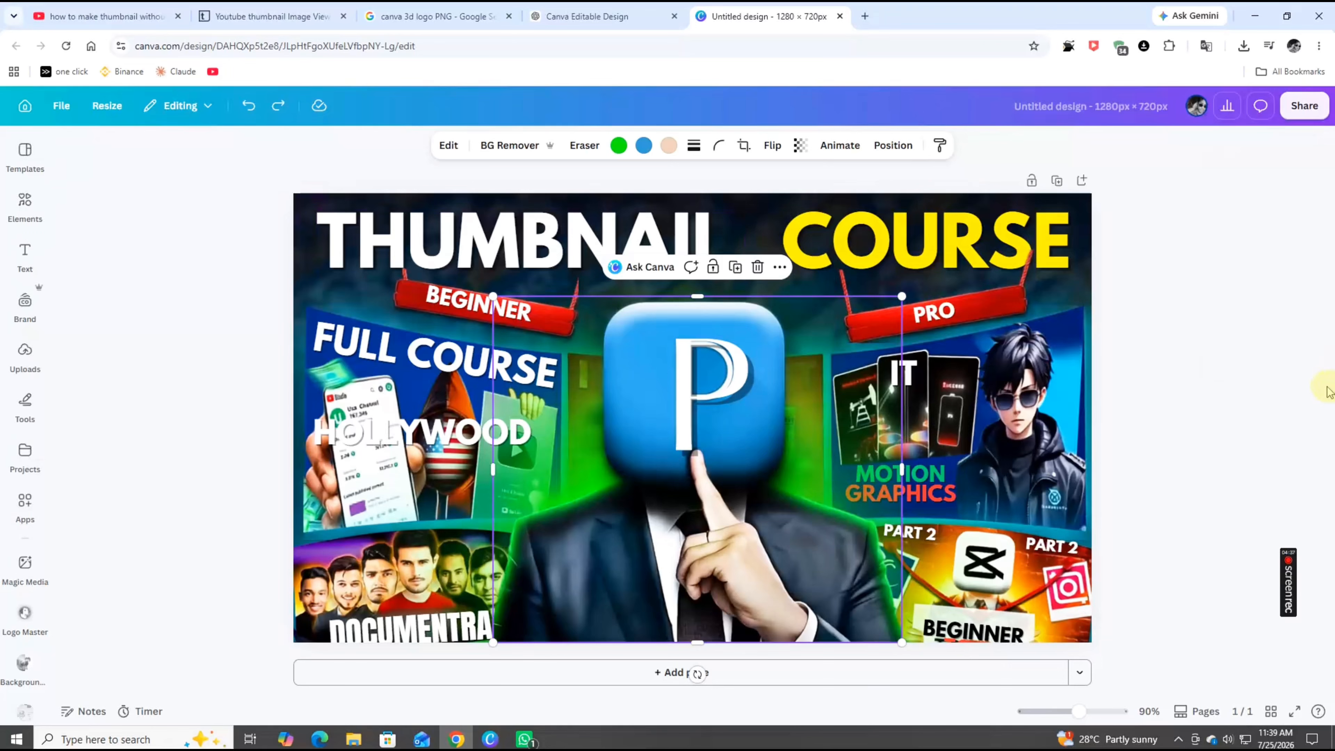
Delete the white P letter text from the blue logo on the man's face
click(1225, 238)
click(689, 390)
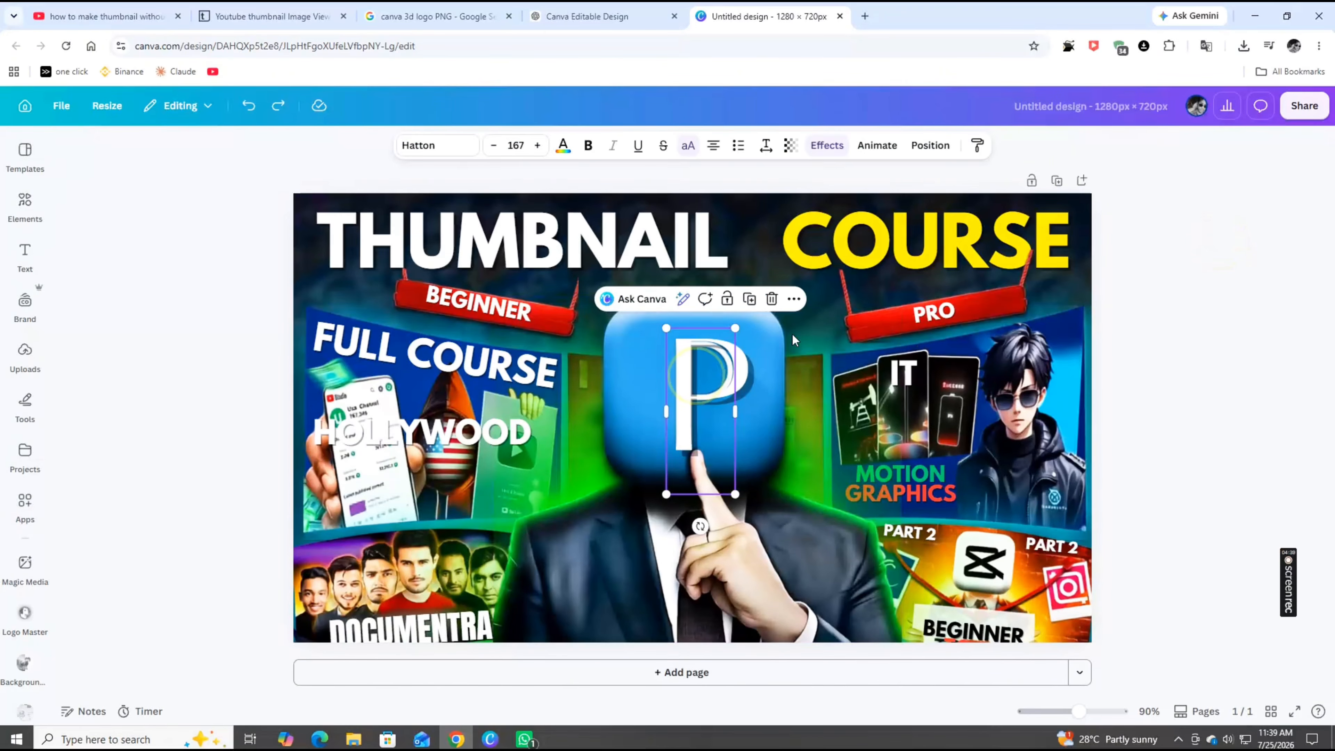
click(772, 299)
click(701, 416)
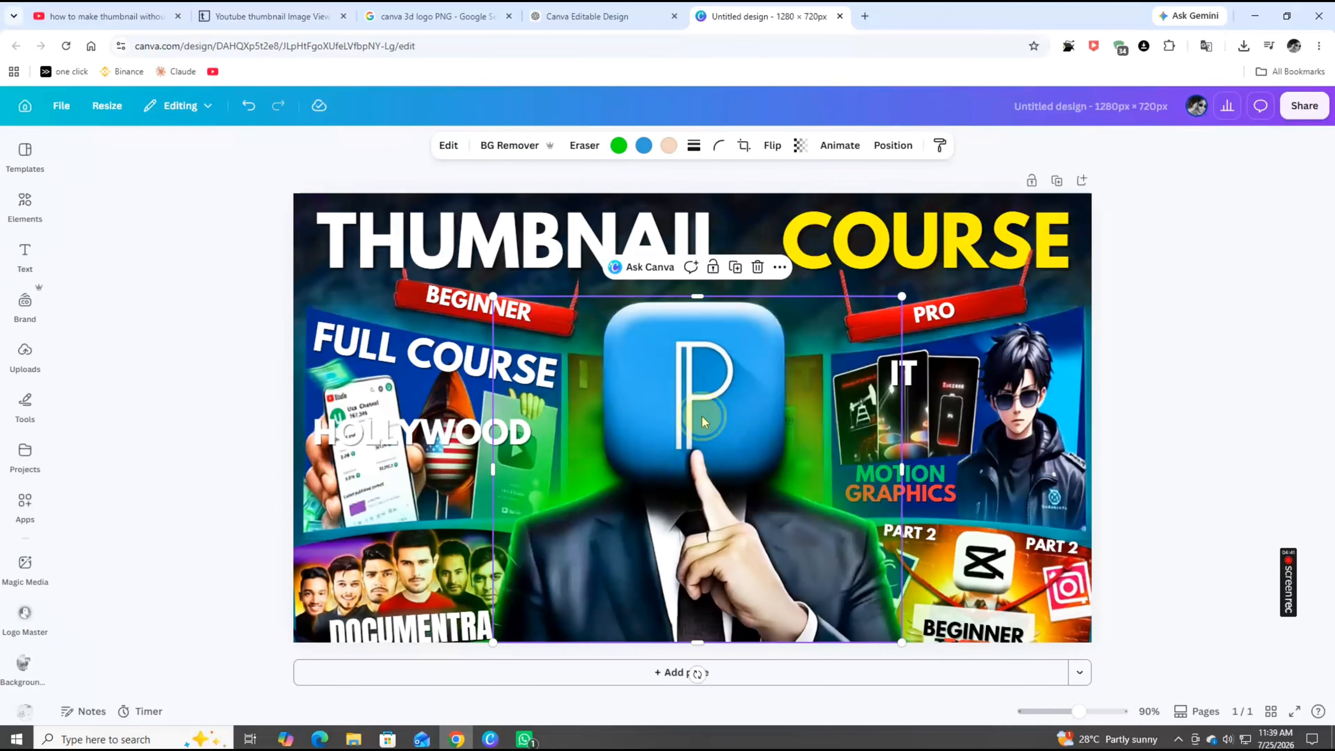
drag(702, 417, 696, 405)
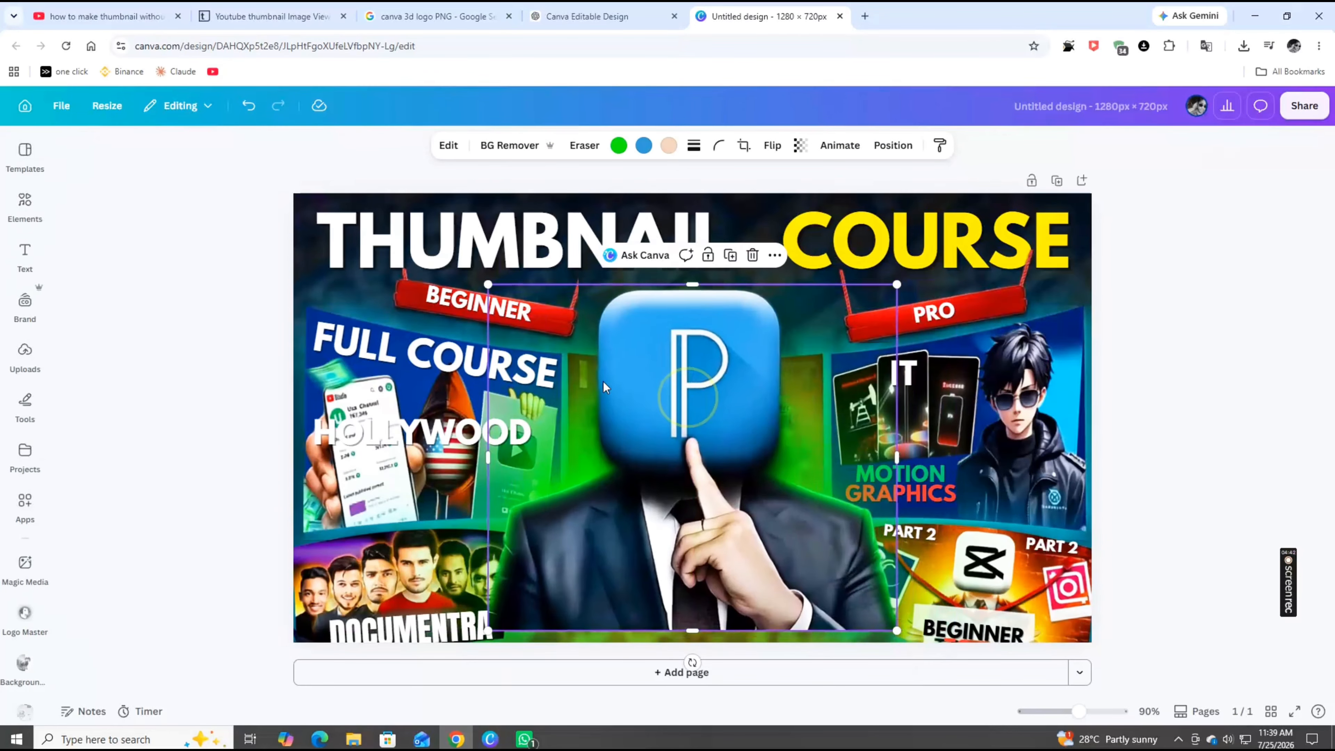
click(249, 105)
click(1216, 360)
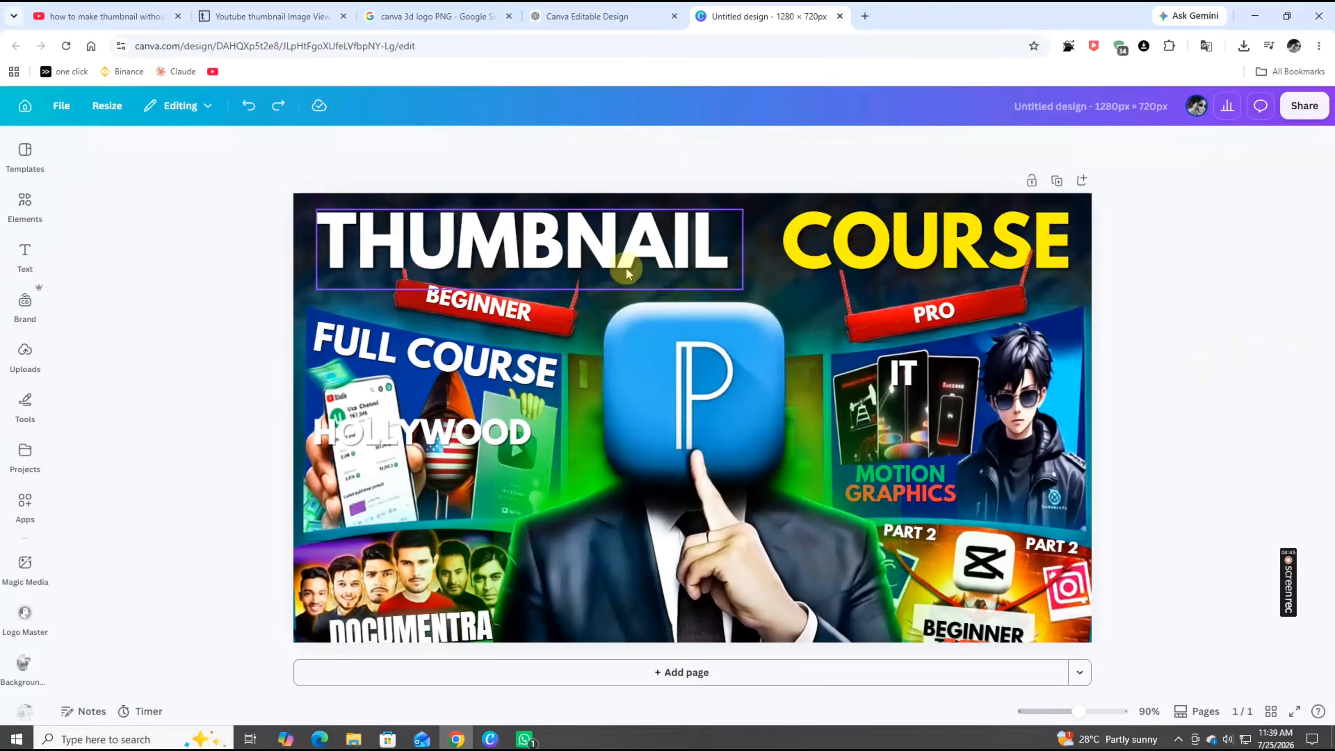
Open the Background Eraser app panel
scroll(18, 646, down, 1)
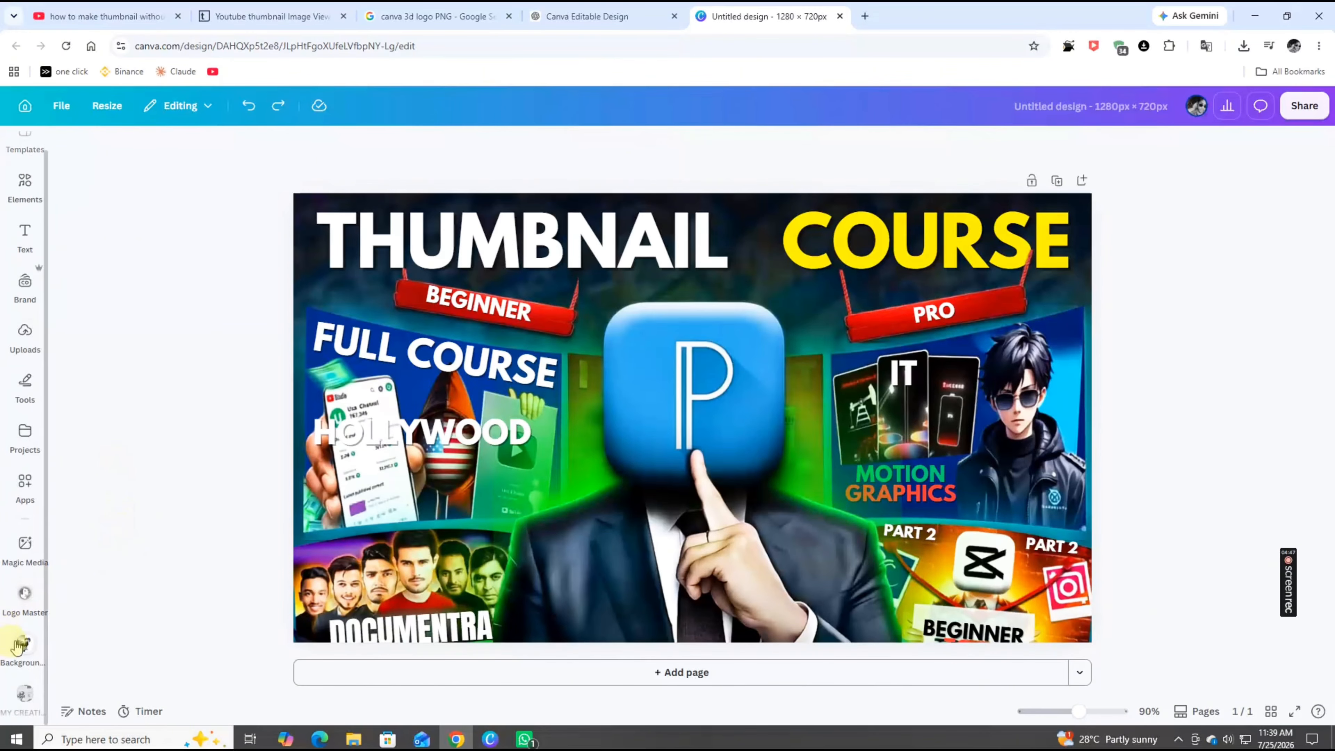
click(24, 648)
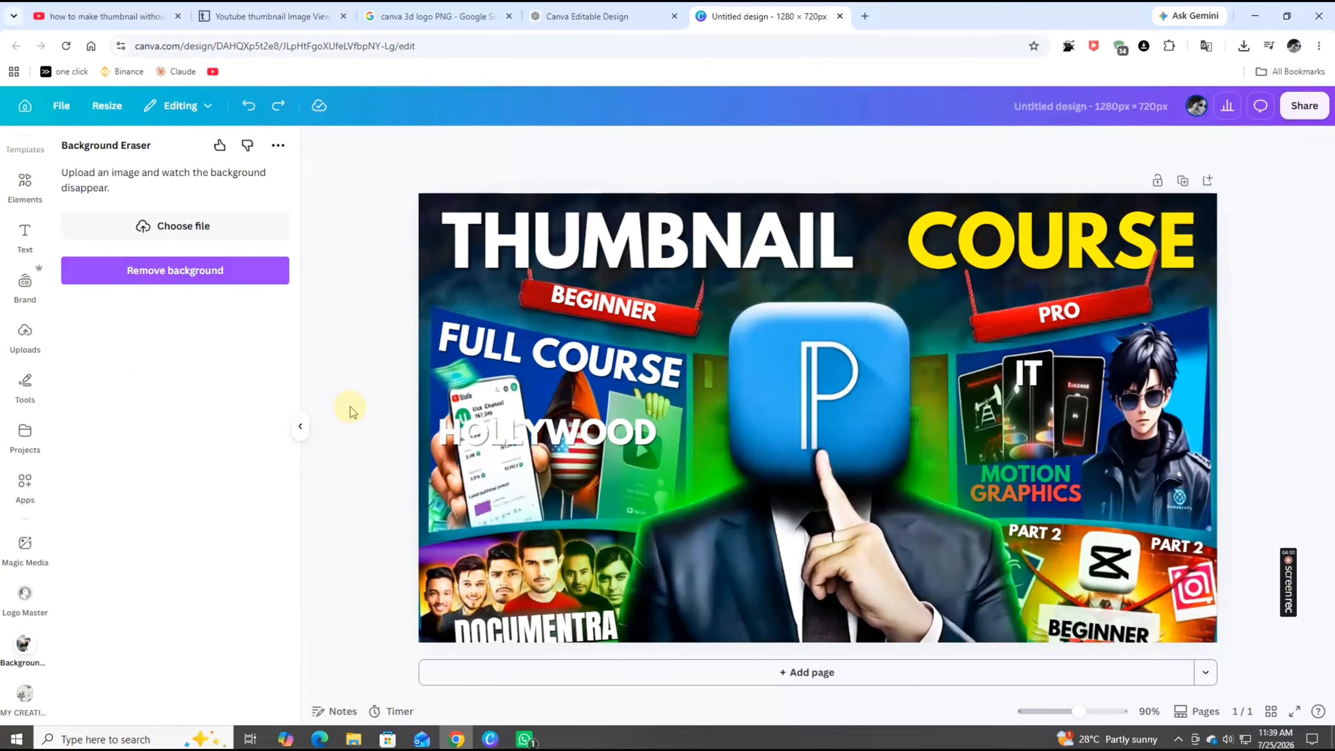
click(304, 427)
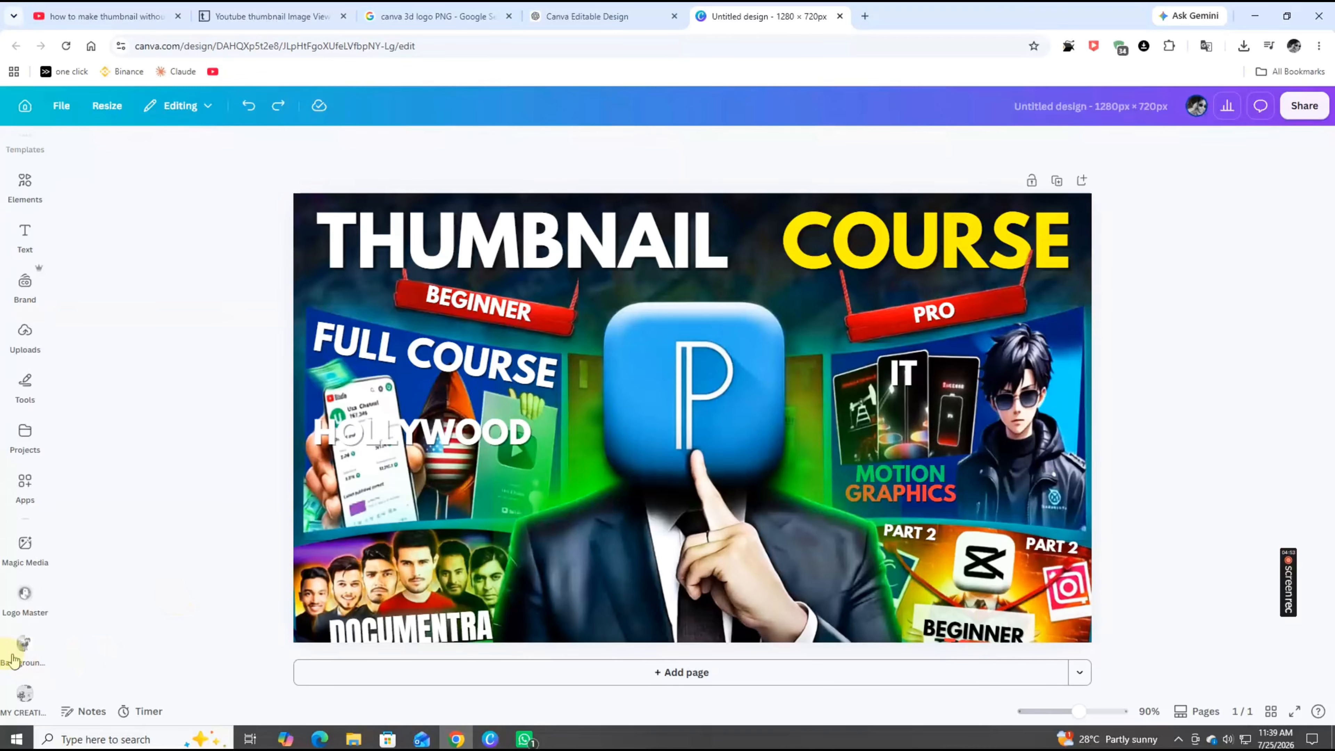
click(34, 642)
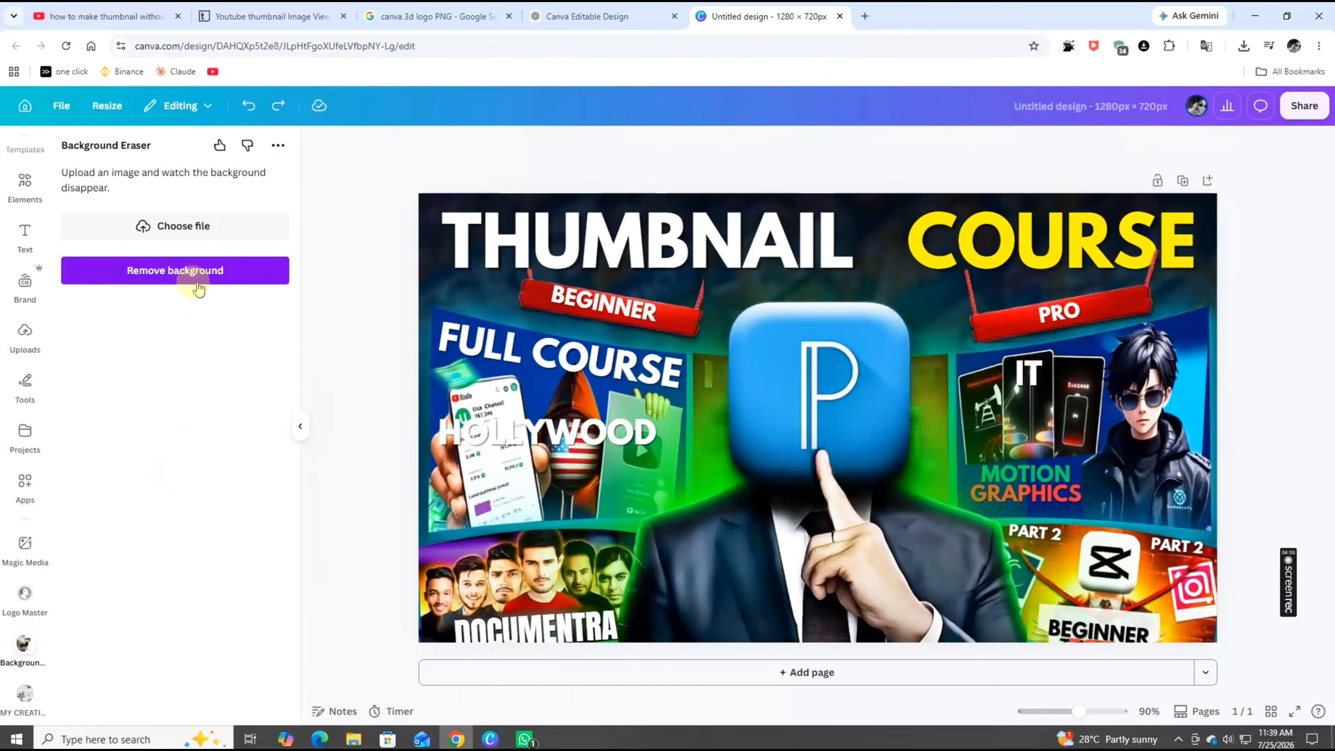
click(191, 226)
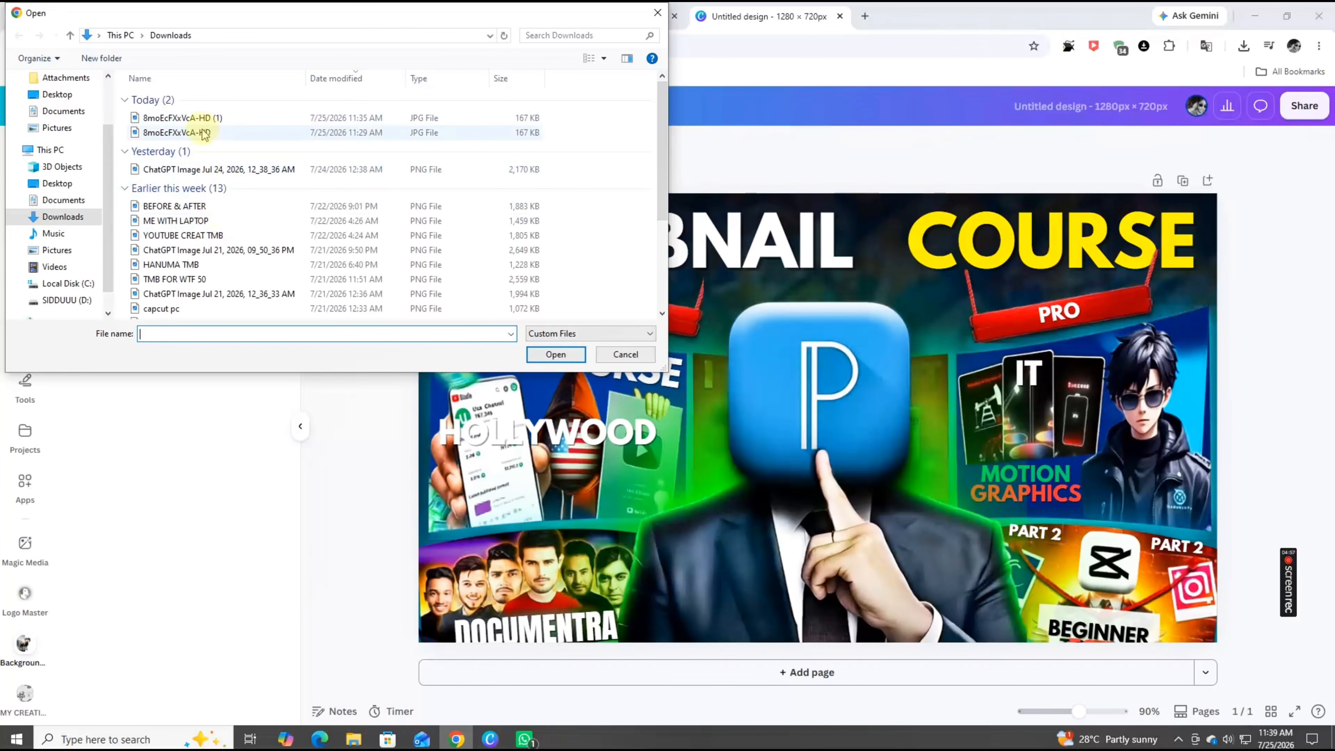
click(206, 118)
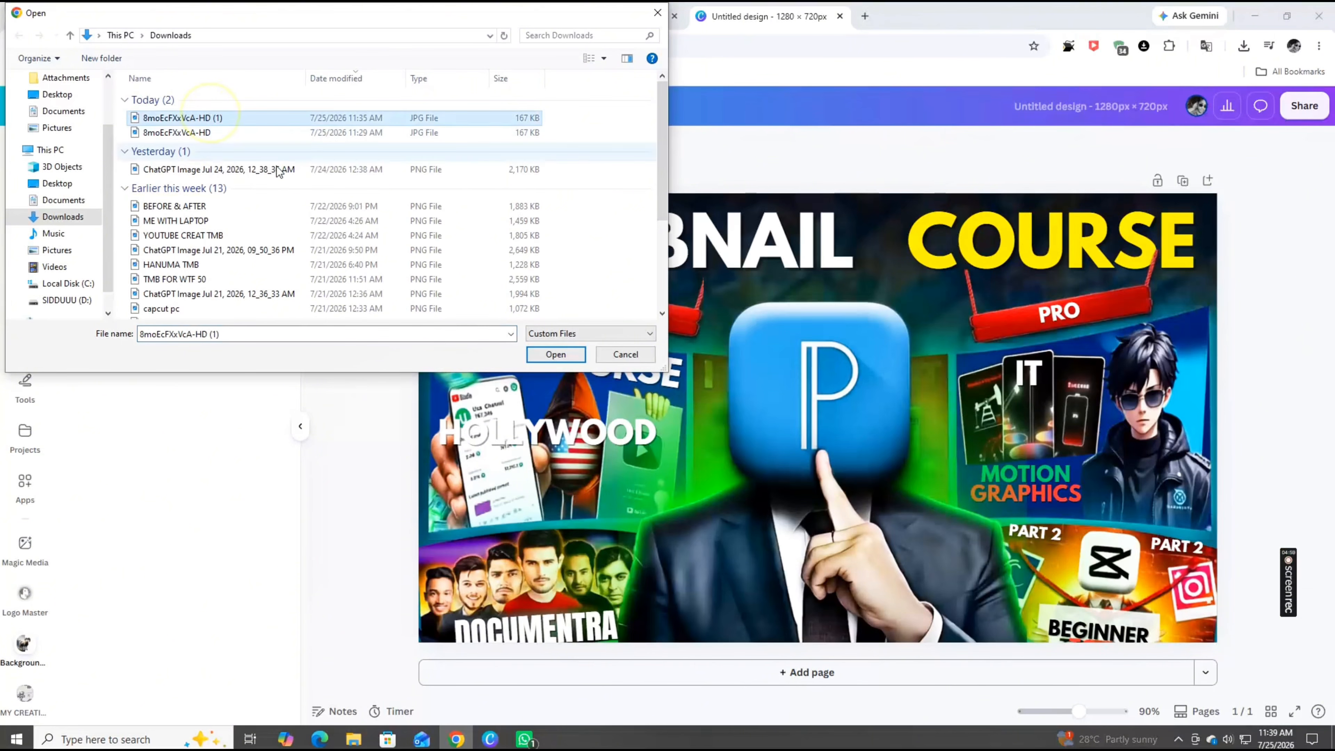
click(658, 12)
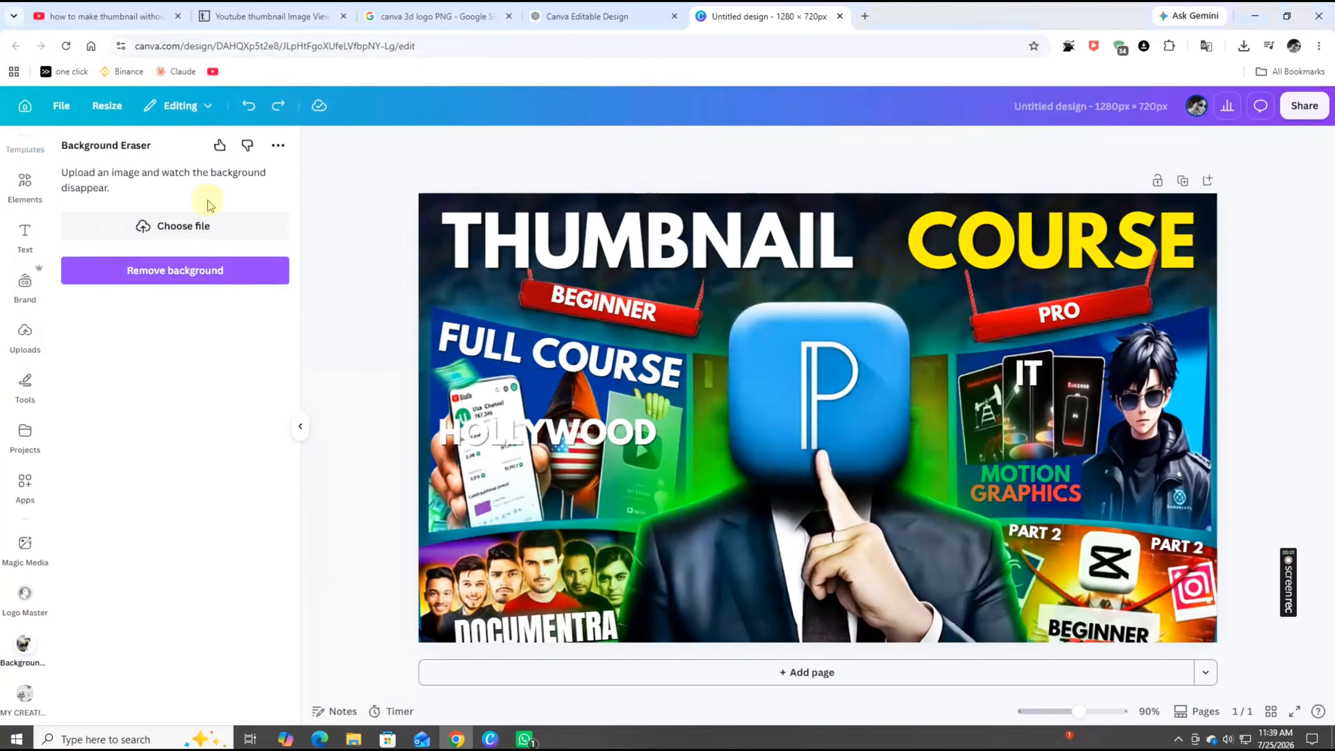
In File Explorer, rename the canva-transparent-icon-free-png file to CANVA IMG through its Properties
click(1255, 16)
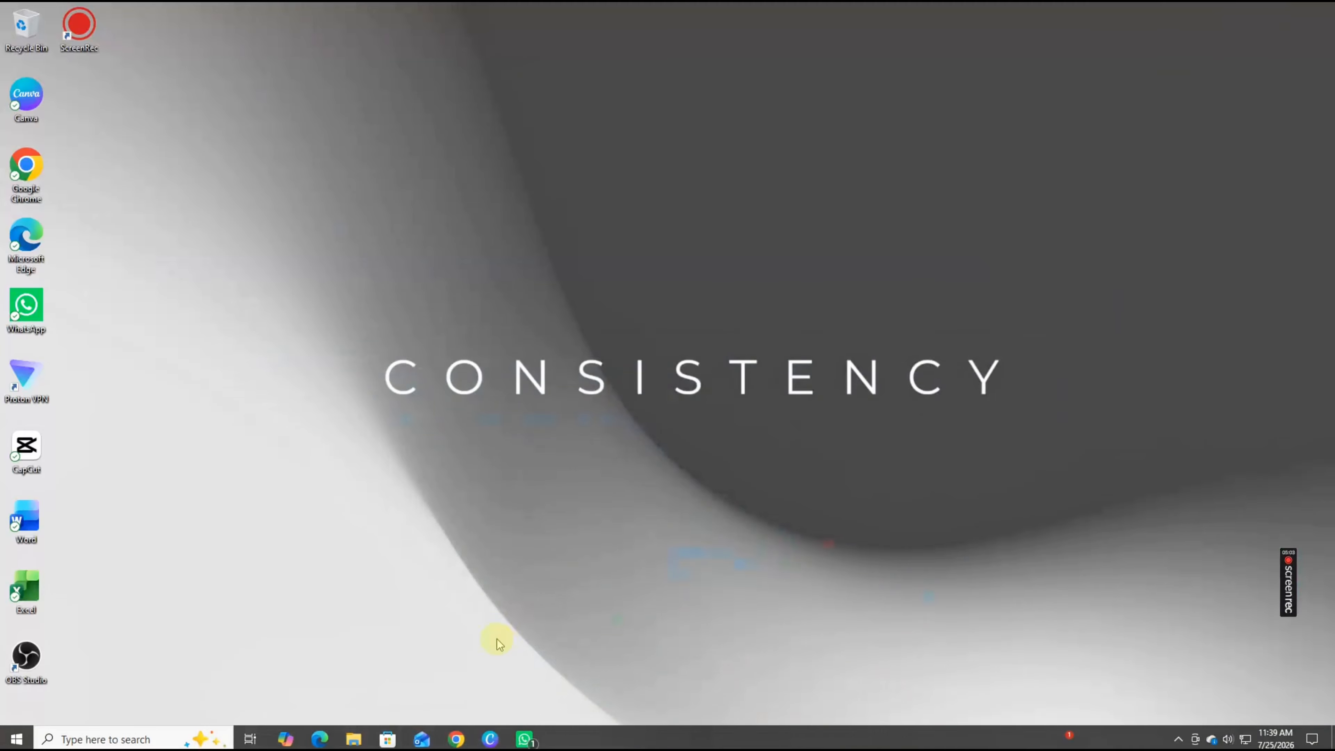
click(353, 739)
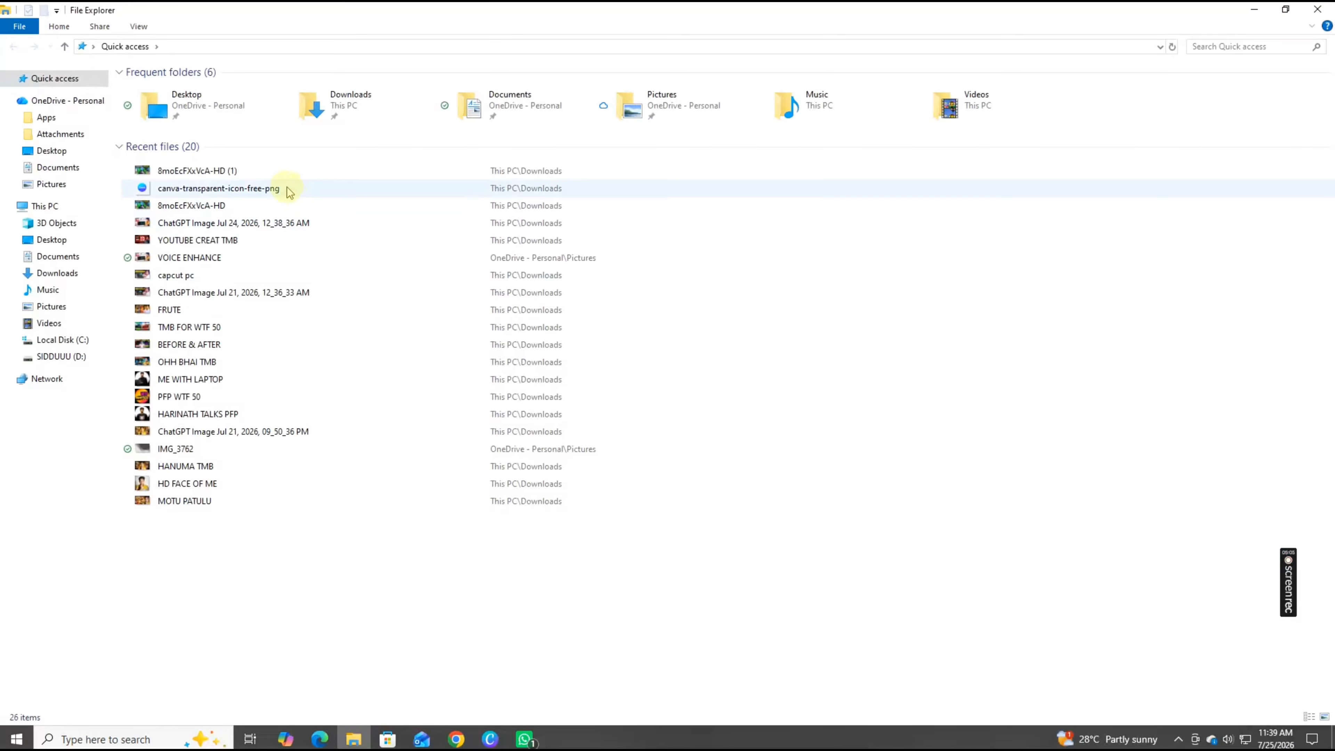
right_click(274, 191)
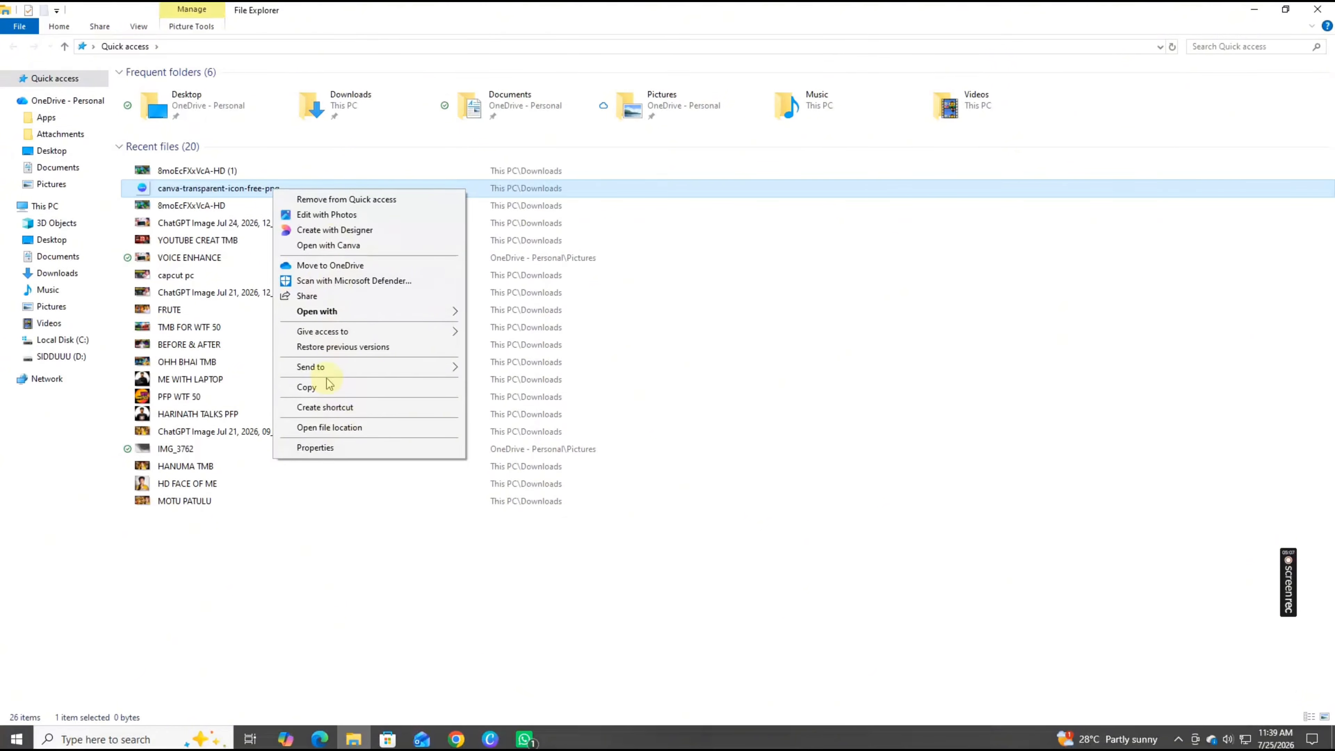
click(315, 448)
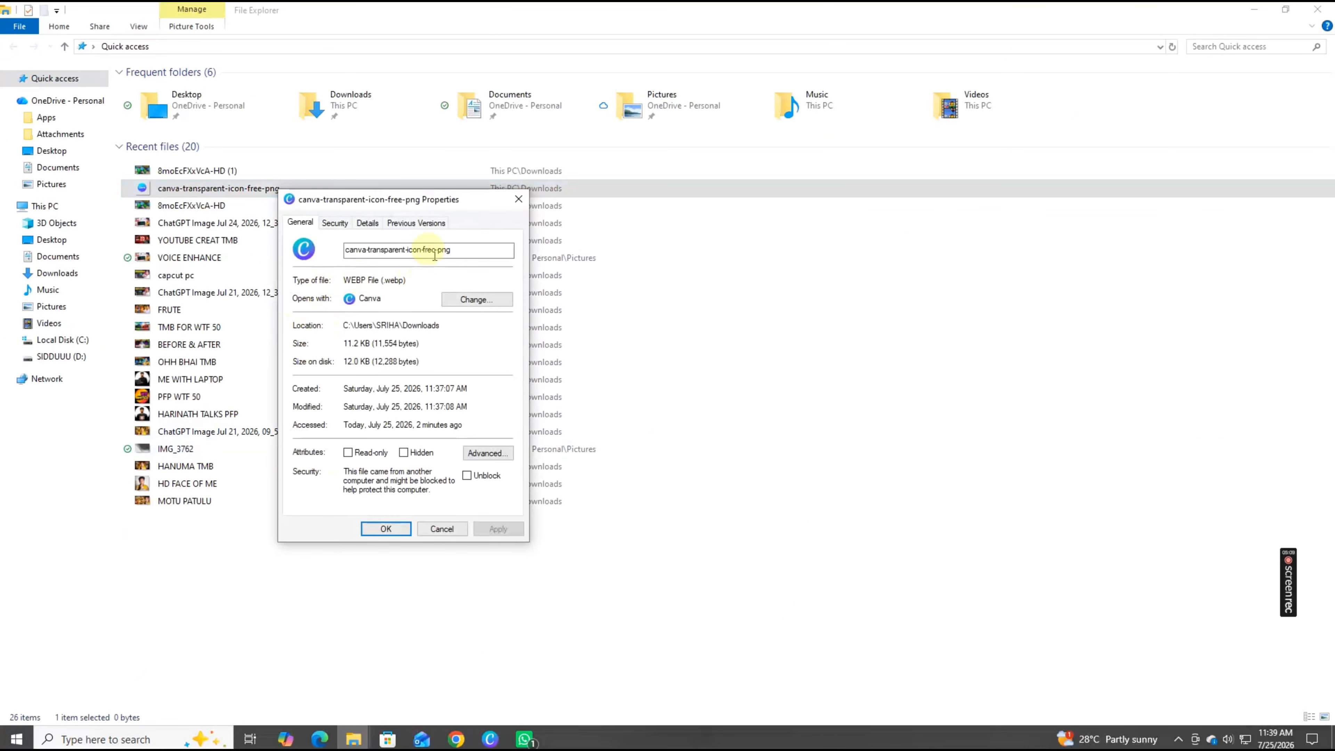
key(BackSpace)
key(BackSpace)
key(BackSpace)
key(BackSpace)
key(BackSpace)
key(BackSpace)
key(BackSpace)
key(BackSpace)
key(BackSpace)
key(BackSpace)
key(BackSpace)
key(BackSpace)
key(BackSpace)
key(BackSpace)
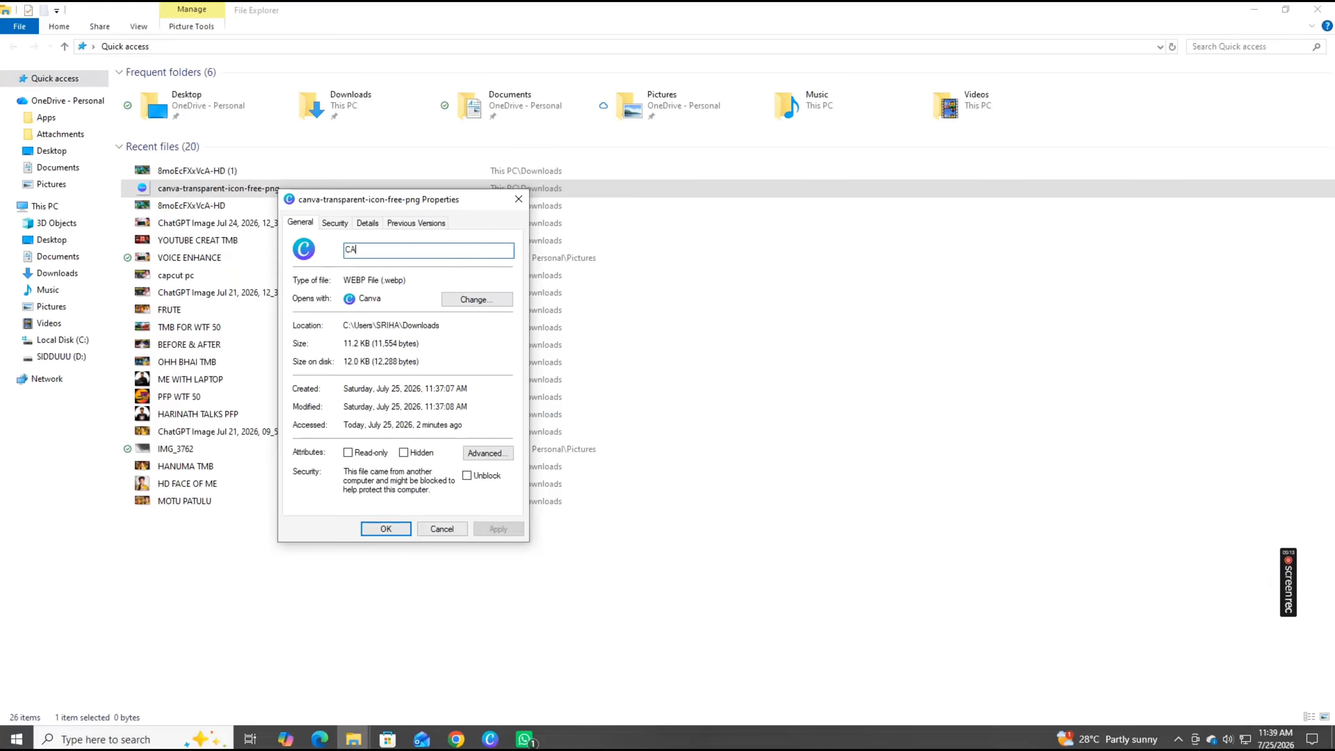
text(MG)
key(Return)
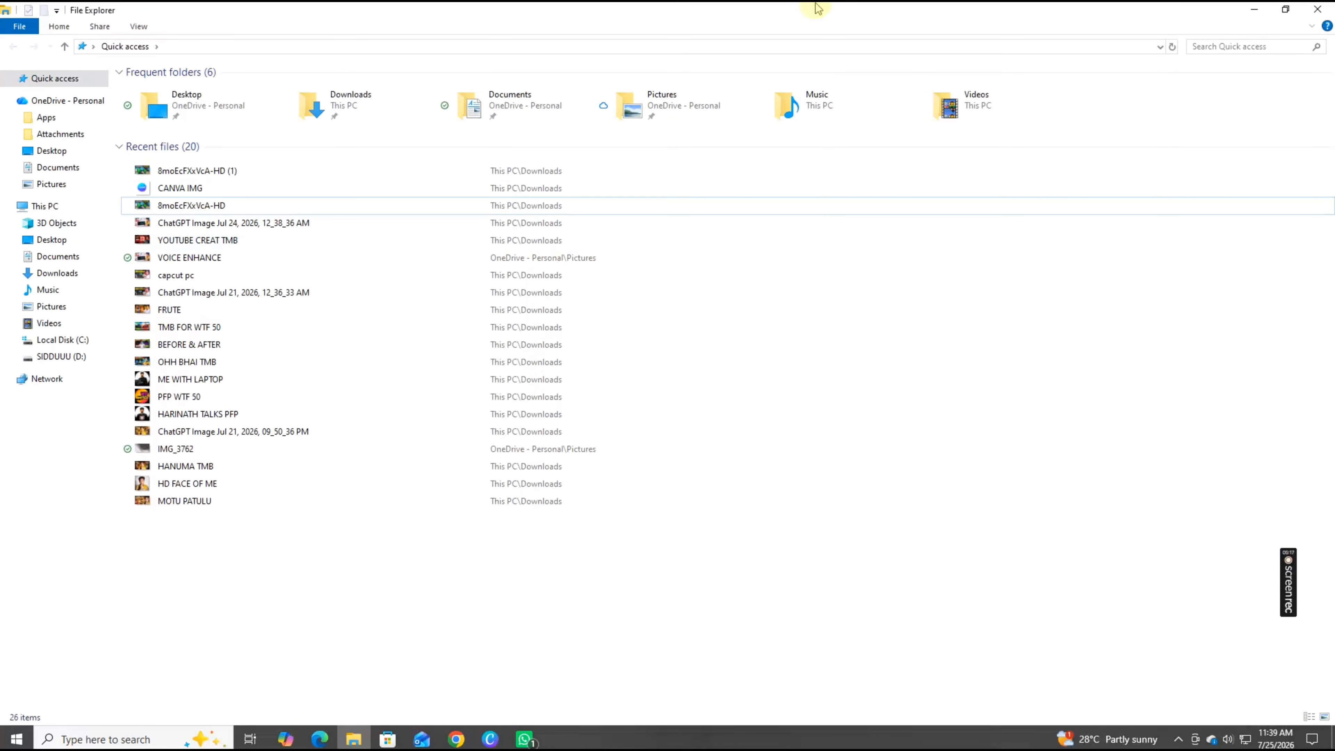
Return to the browser and try to load CANVA IMG.webp into the Background Eraser
click(1254, 9)
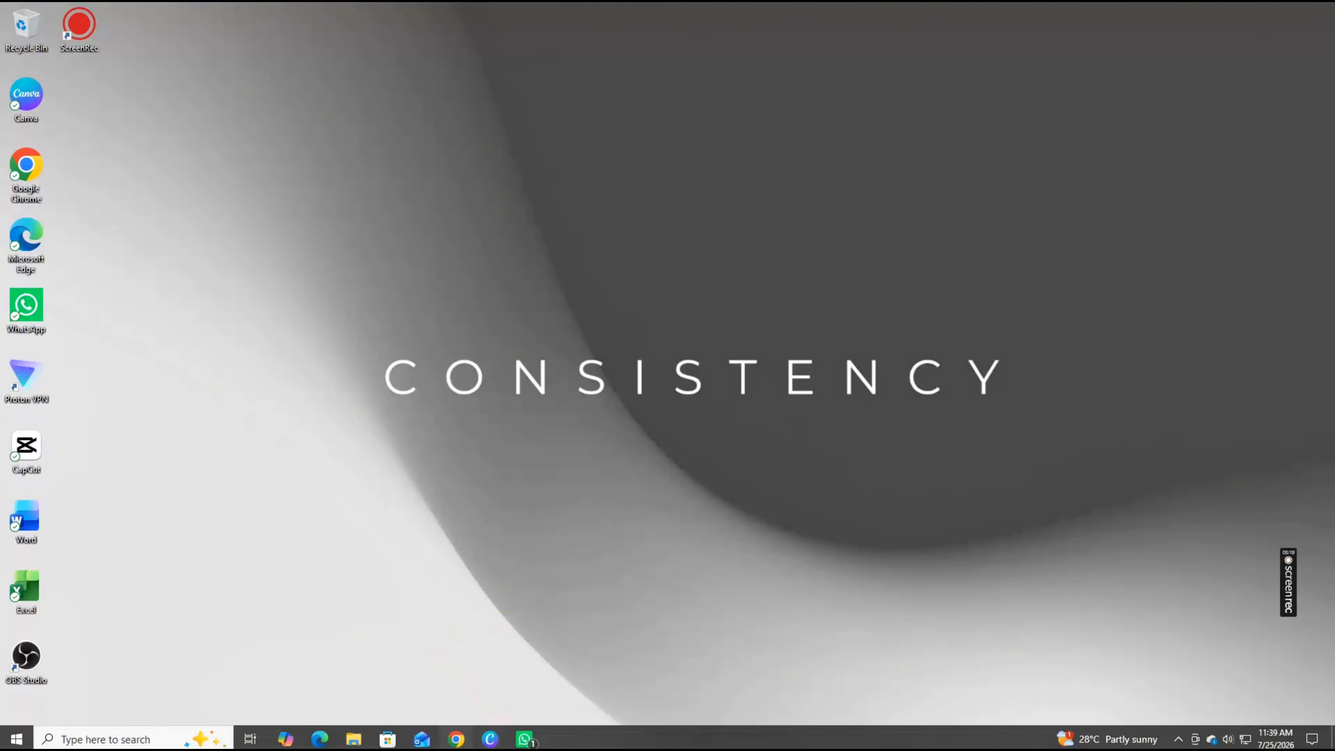
click(456, 739)
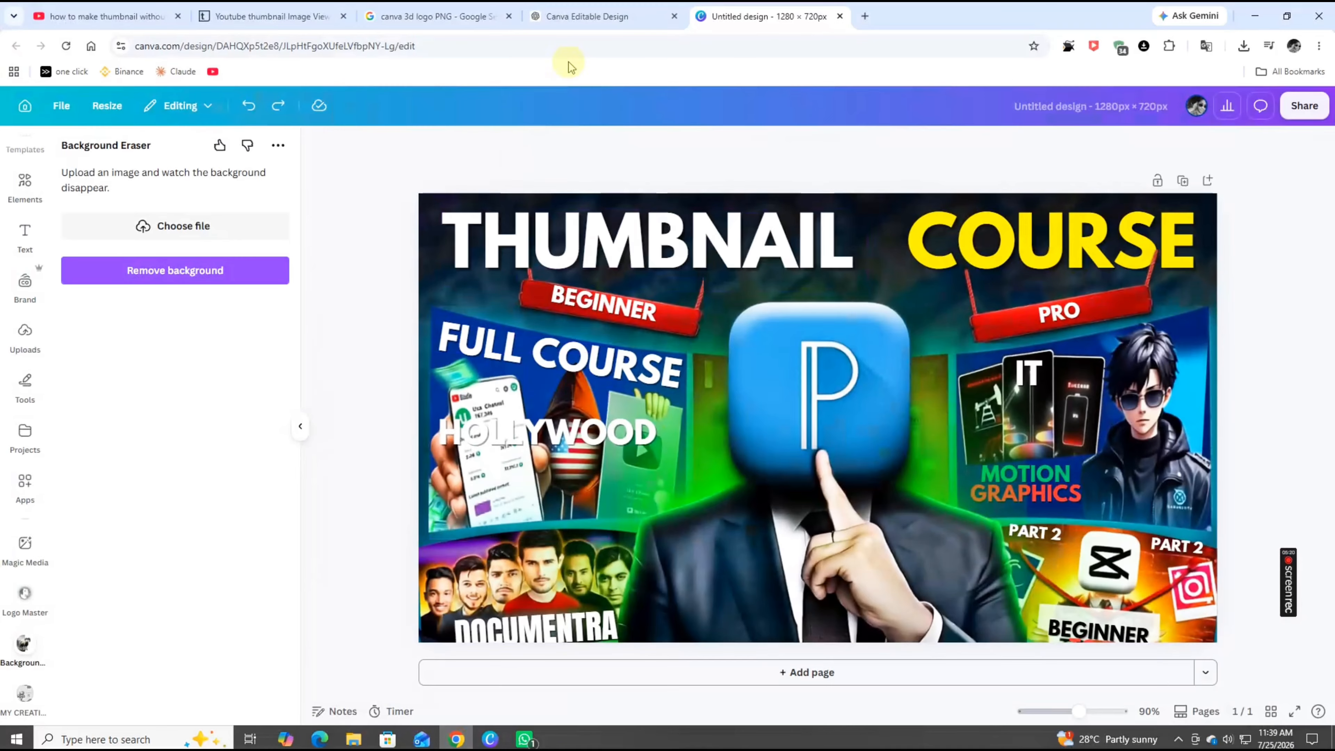
click(184, 226)
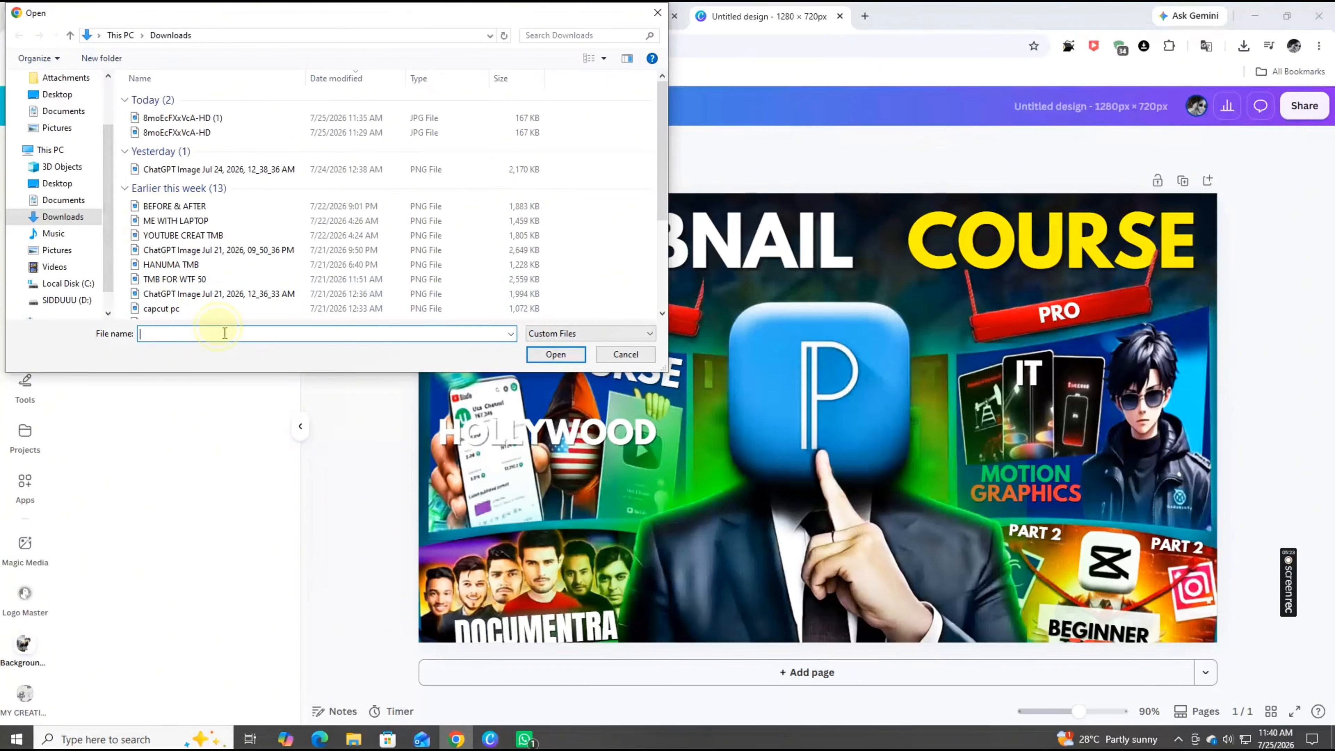
text(CA)
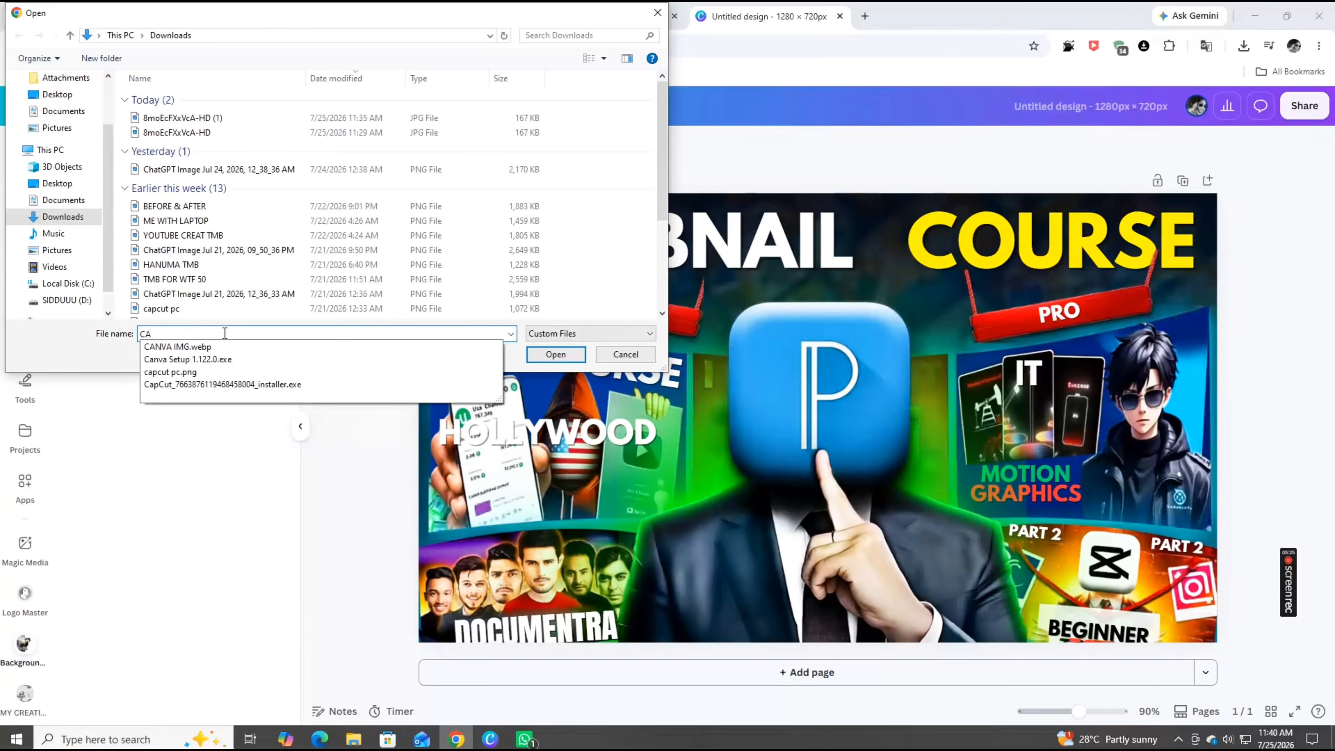
key(Down)
key(Return)
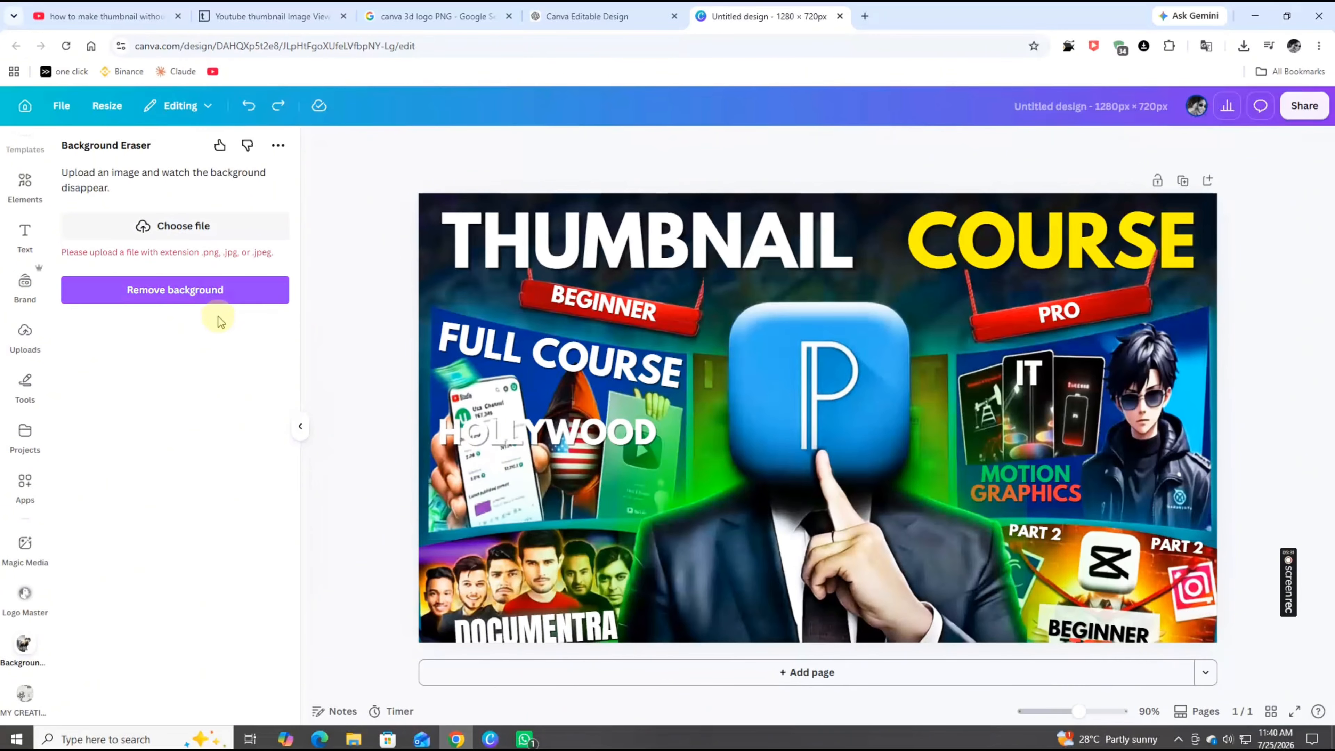
click(205, 232)
scroll(209, 239, down, 2)
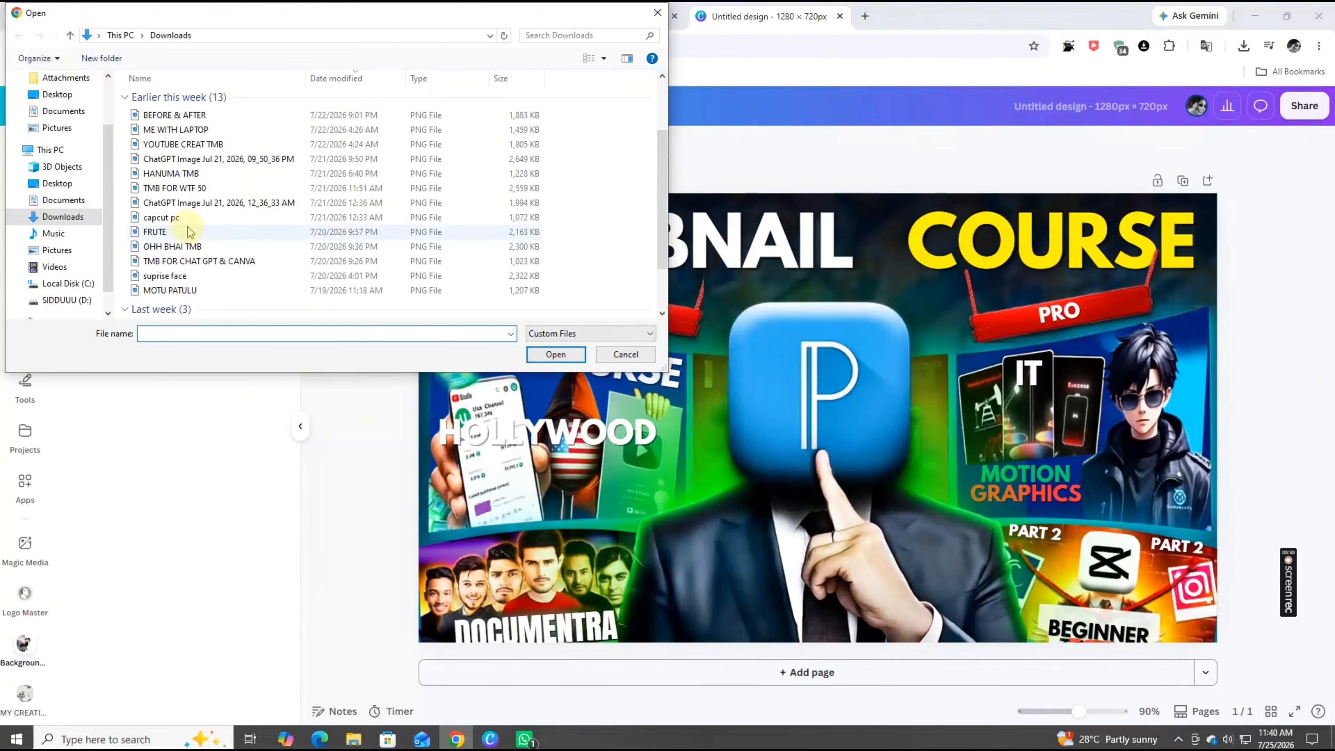
click(658, 12)
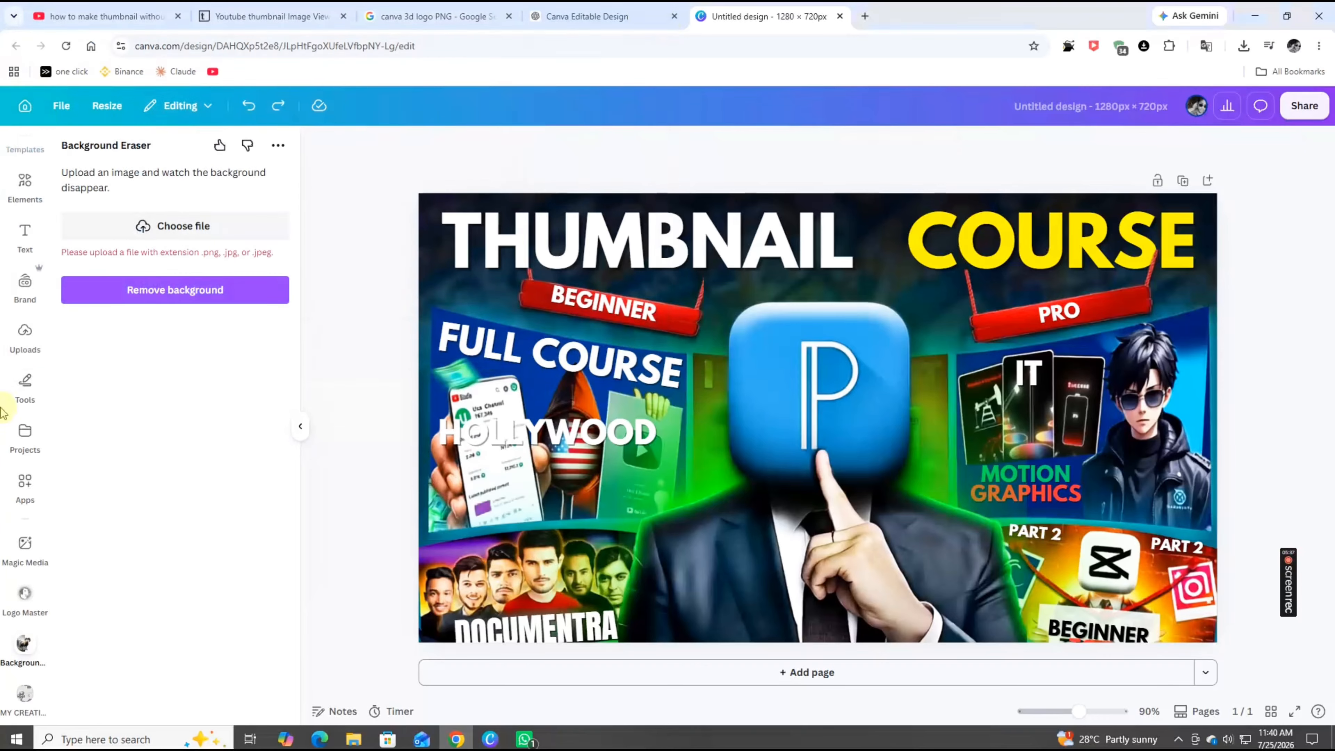
Upload the CANVA IMG file to the Uploads library
click(25, 354)
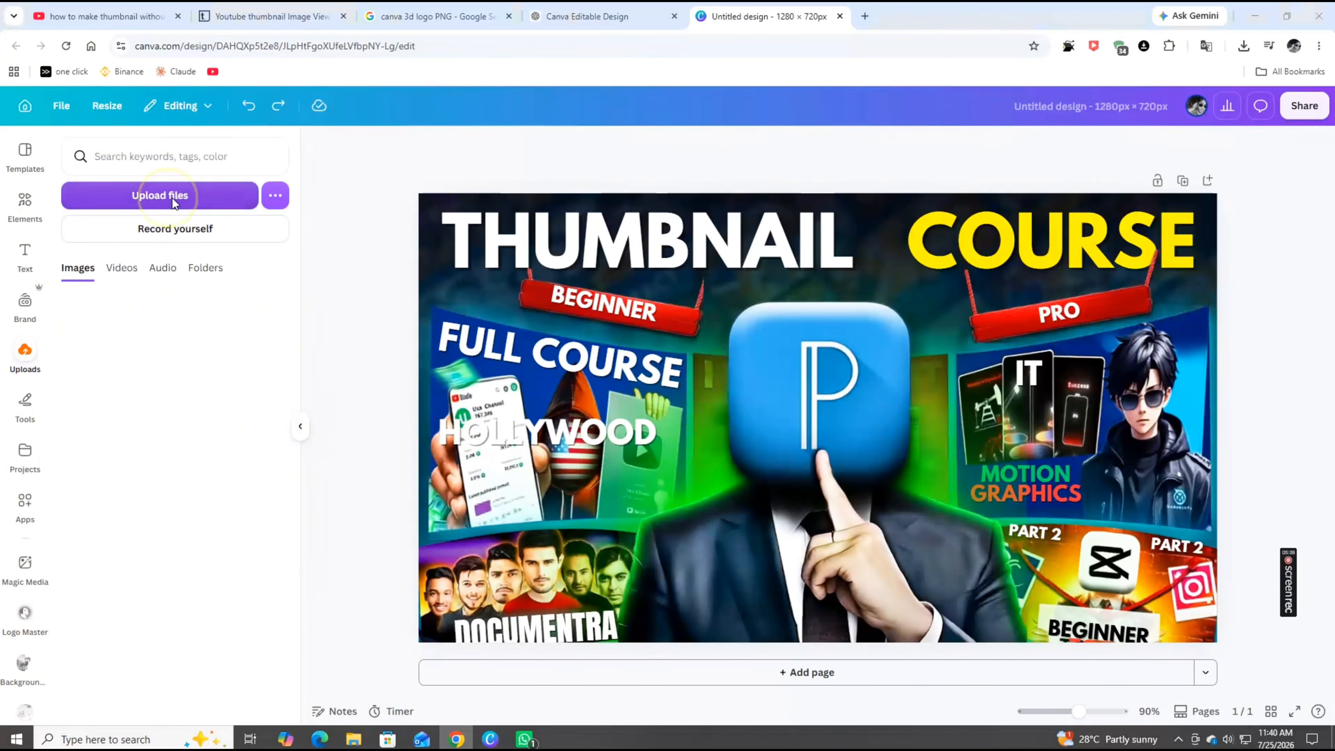
click(172, 198)
double_click(209, 118)
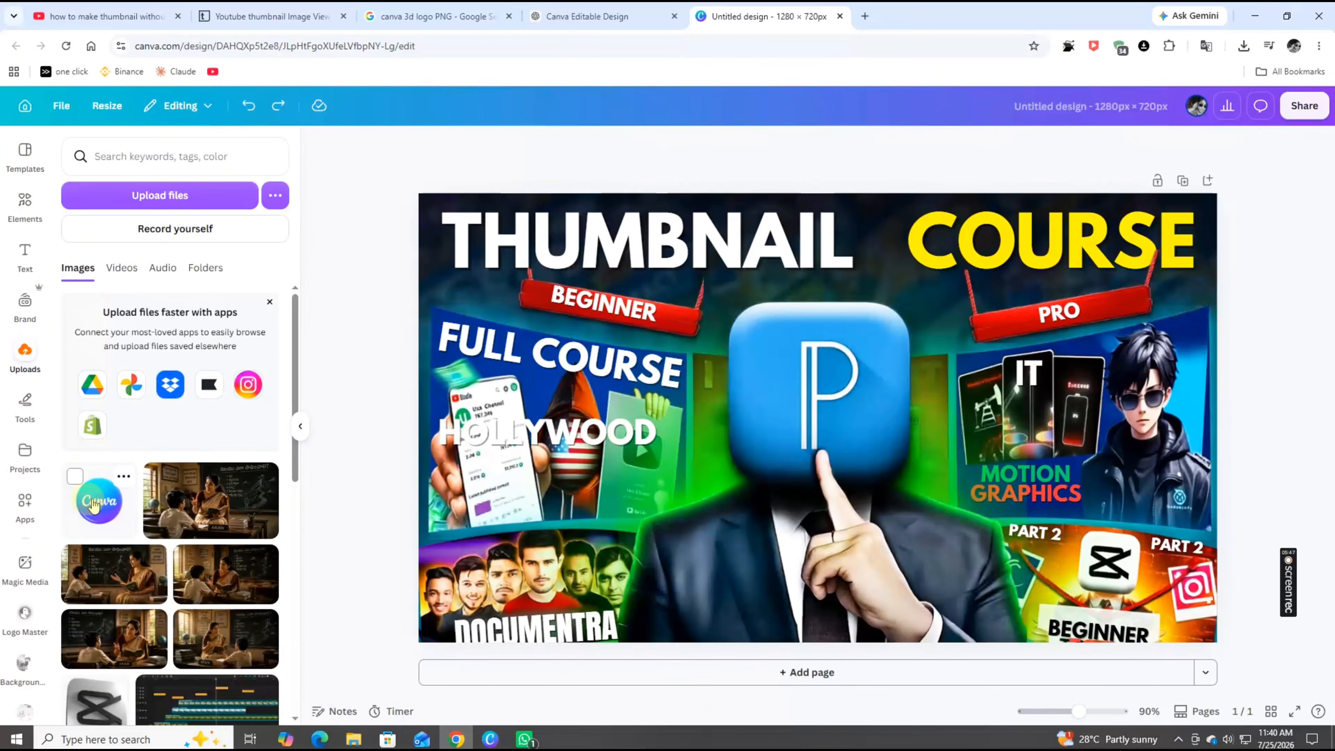
Add the uploaded Canva logo to the design and resize it to cover the blue logo on the face
click(115, 525)
drag(776, 408, 800, 396)
drag(936, 509, 1016, 589)
drag(922, 478, 882, 439)
drag(974, 559, 948, 532)
drag(909, 479, 916, 494)
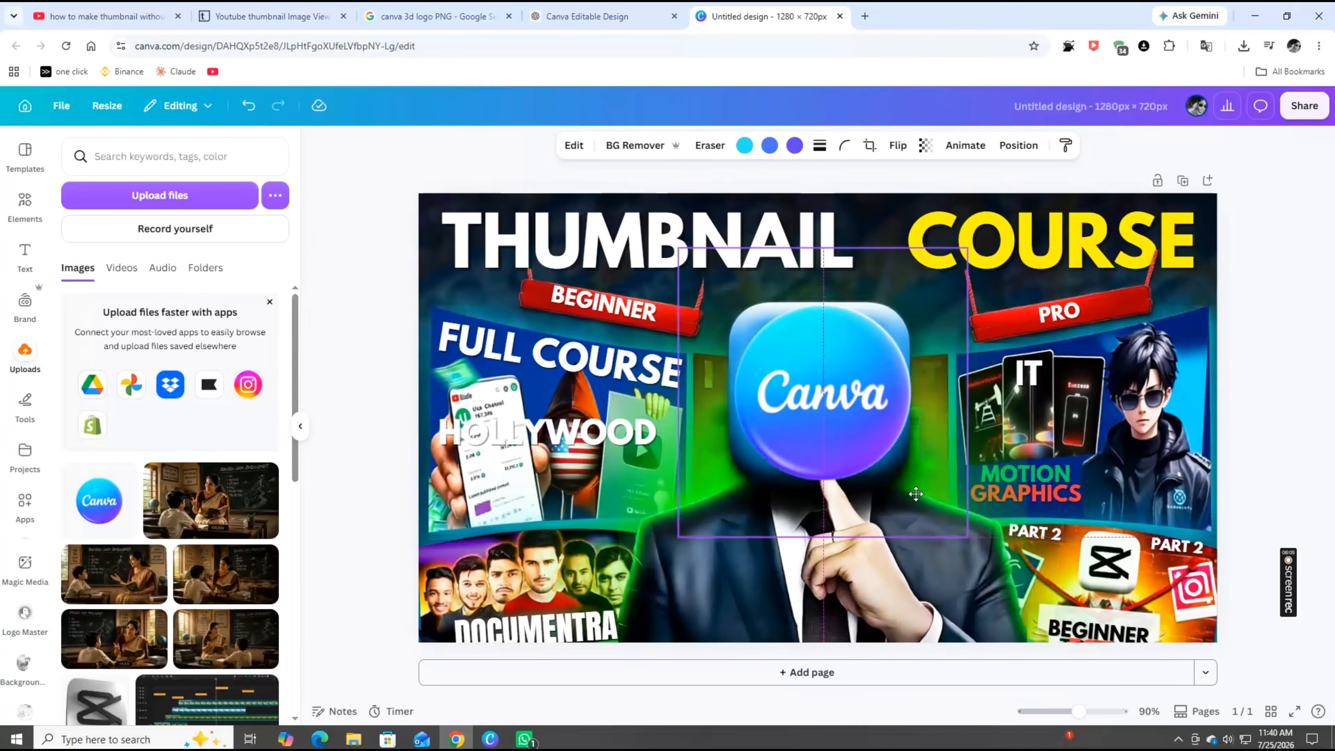
Try sending the Canva logo one layer backward, then undo the change
right_click(792, 378)
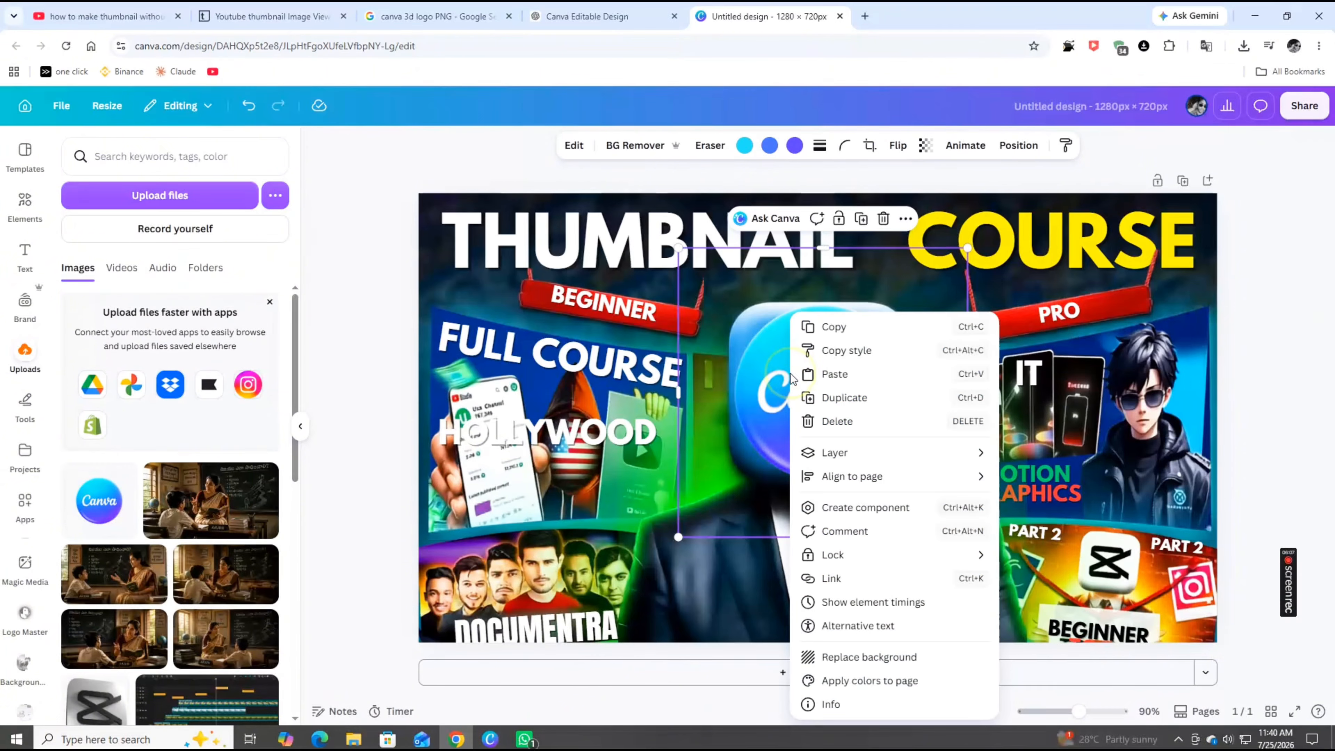
click(940, 465)
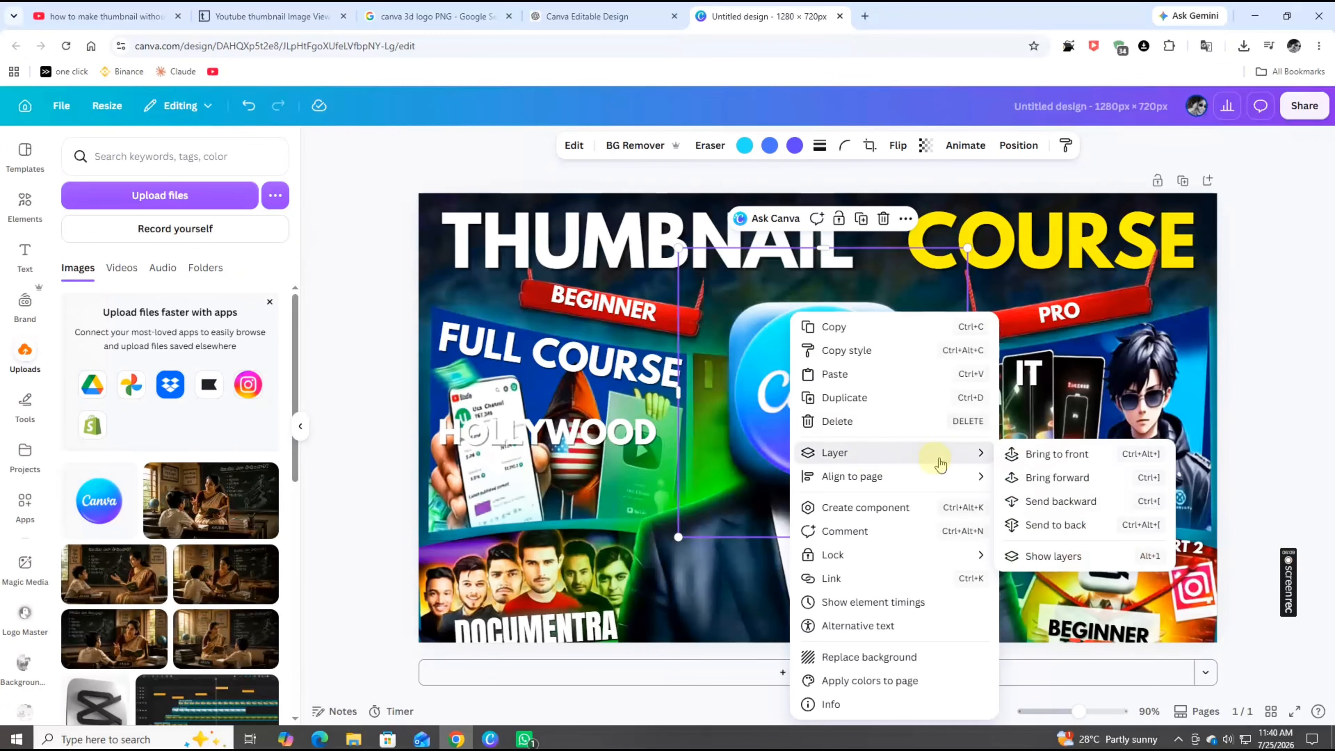
click(1062, 503)
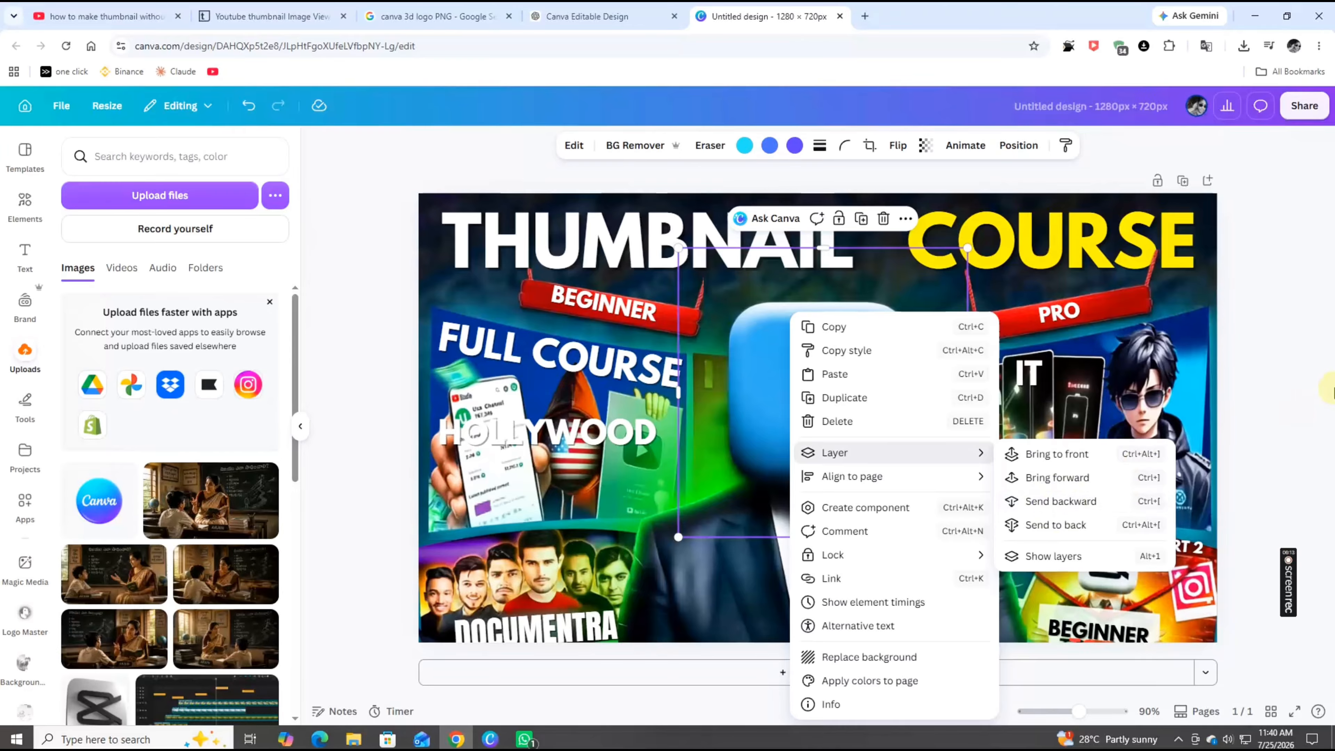
click(1333, 392)
click(247, 105)
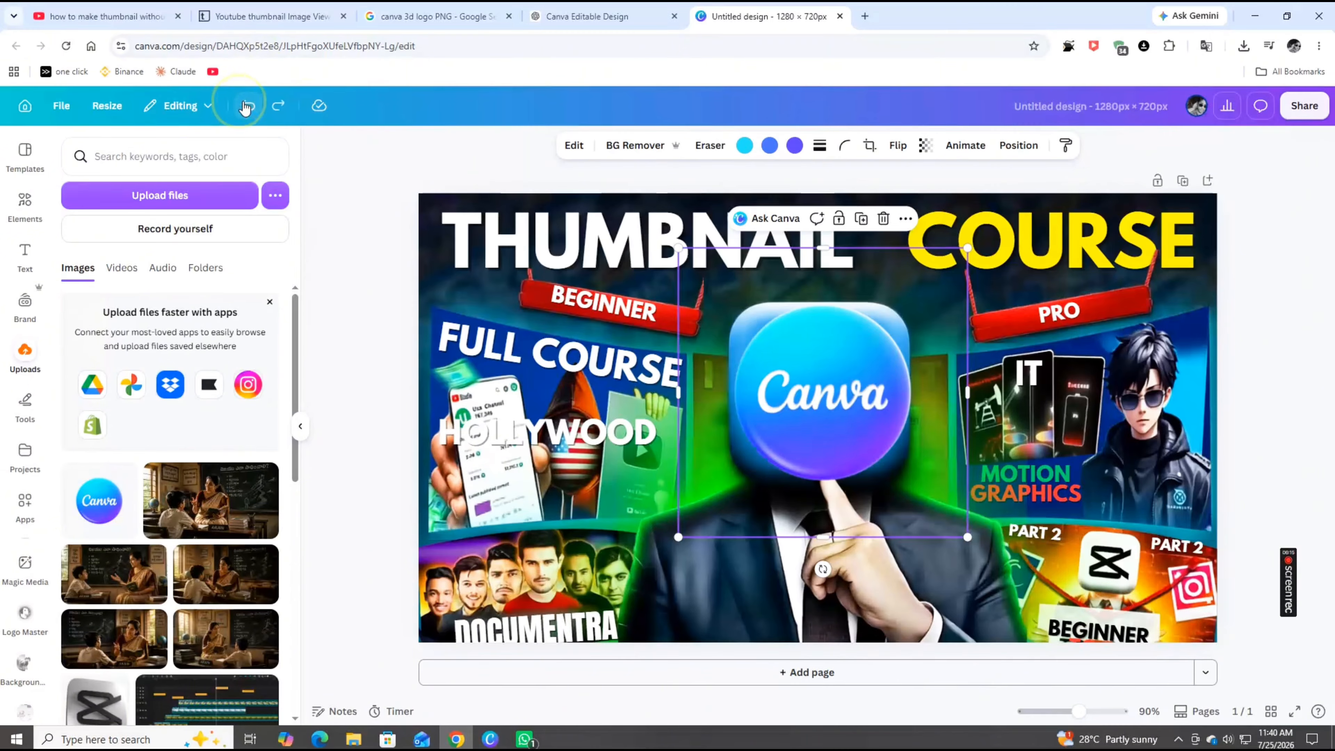
Nudge the Canva logo slightly lower on the man's face
drag(857, 382, 854, 383)
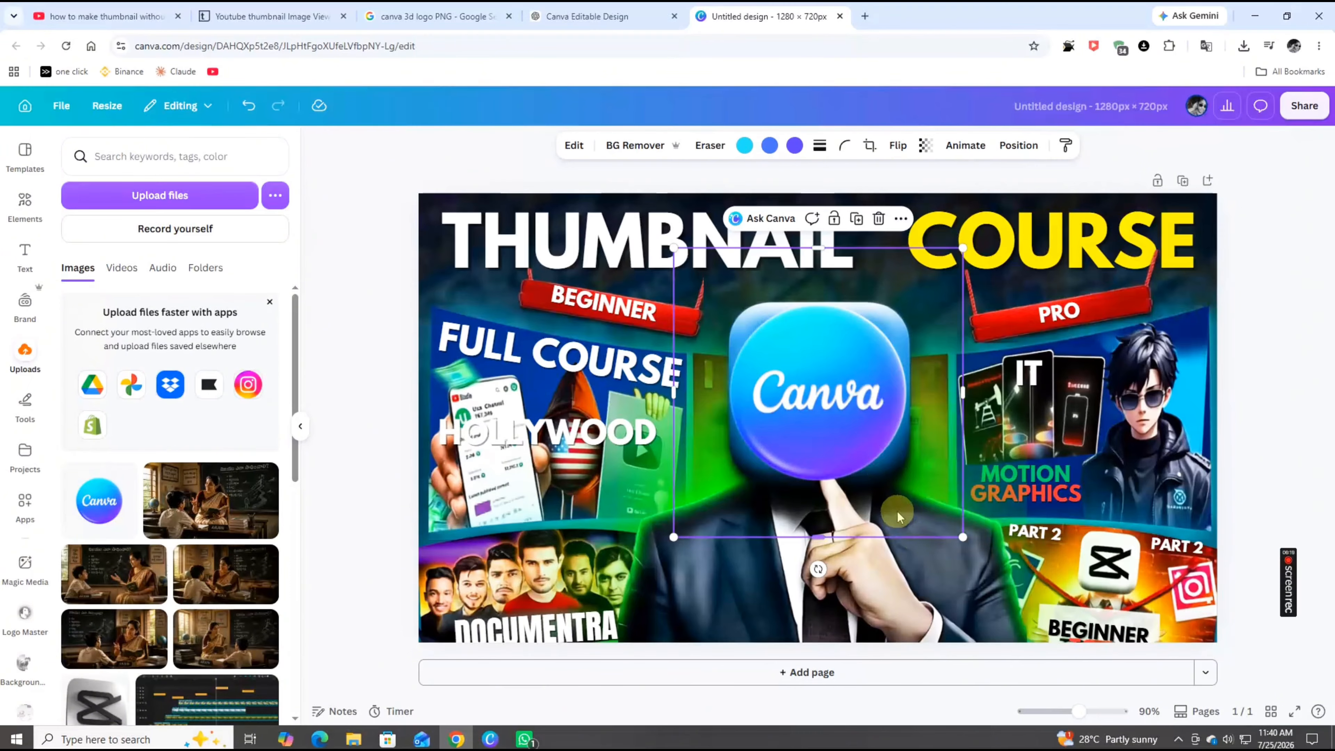
drag(873, 599, 870, 618)
click(822, 406)
drag(822, 407, 823, 413)
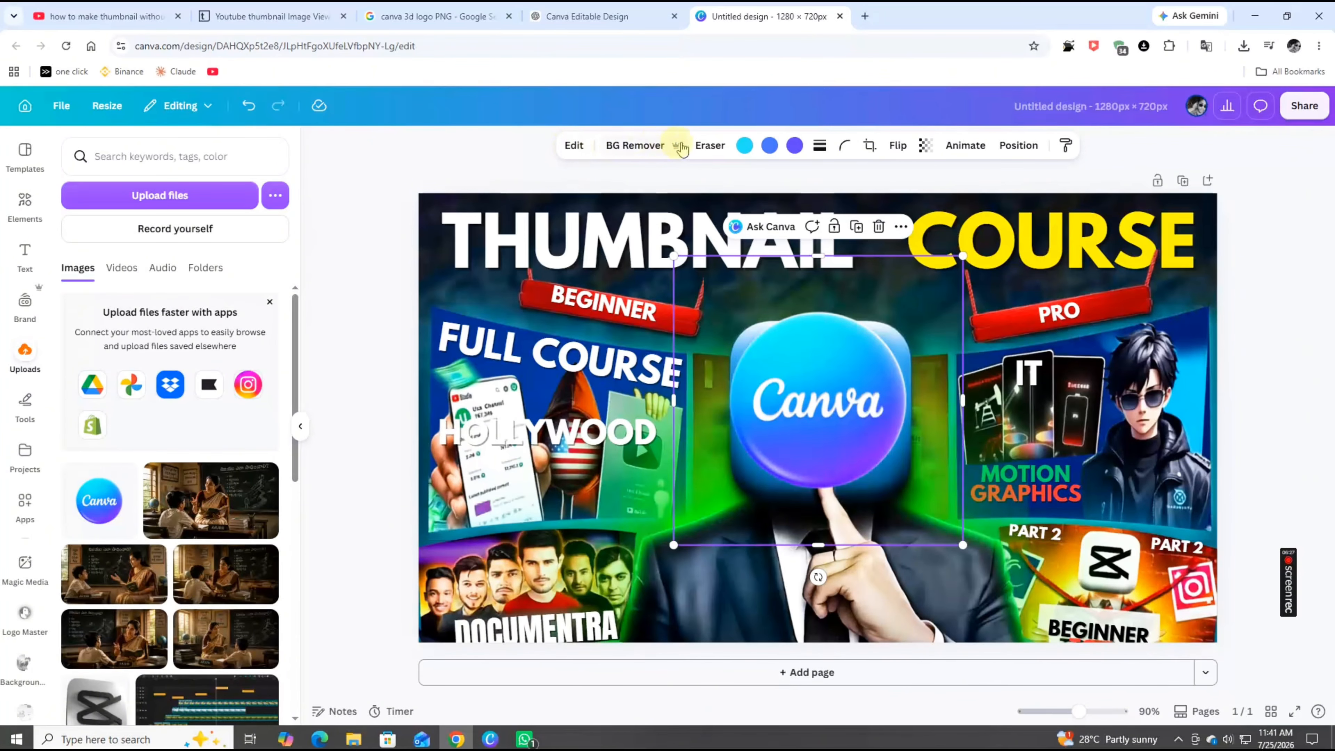
Try erasing the part of the Canva logo over the pointing finger with the Pixel Eraser
click(720, 147)
click(707, 210)
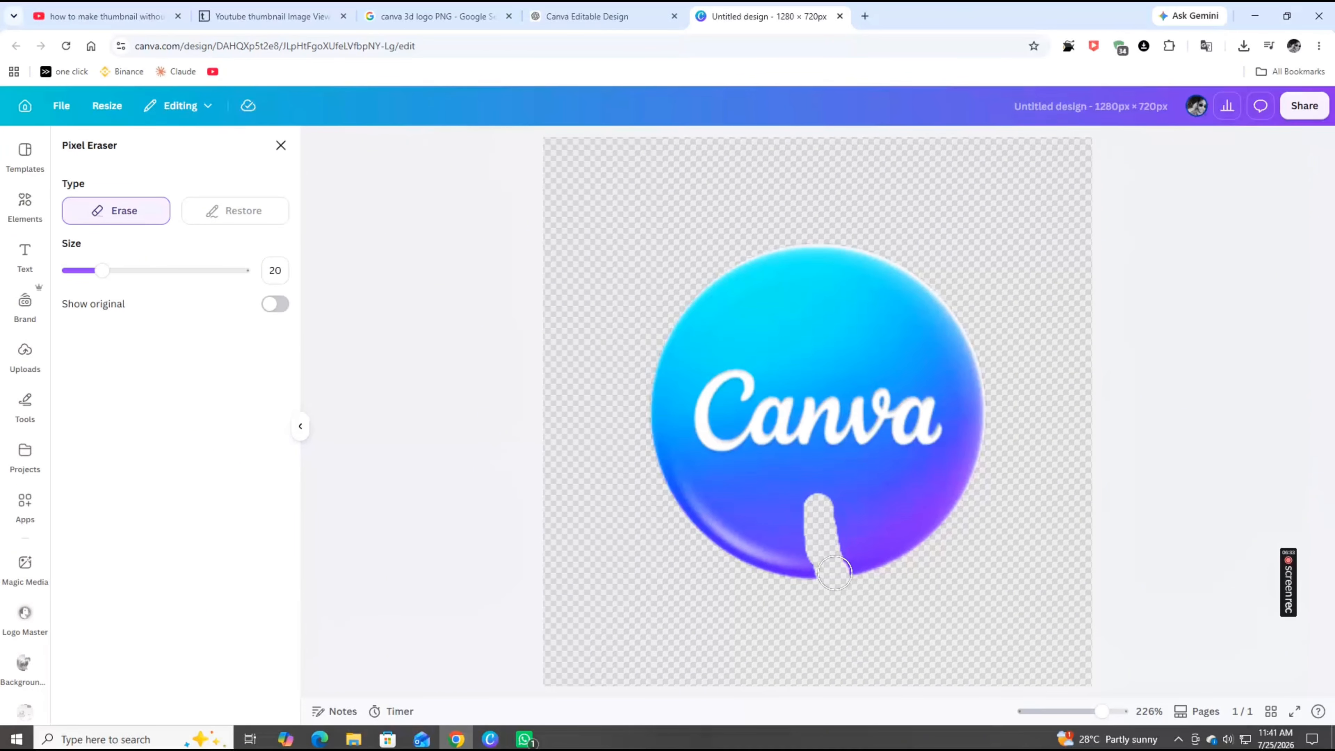
drag(834, 518, 862, 560)
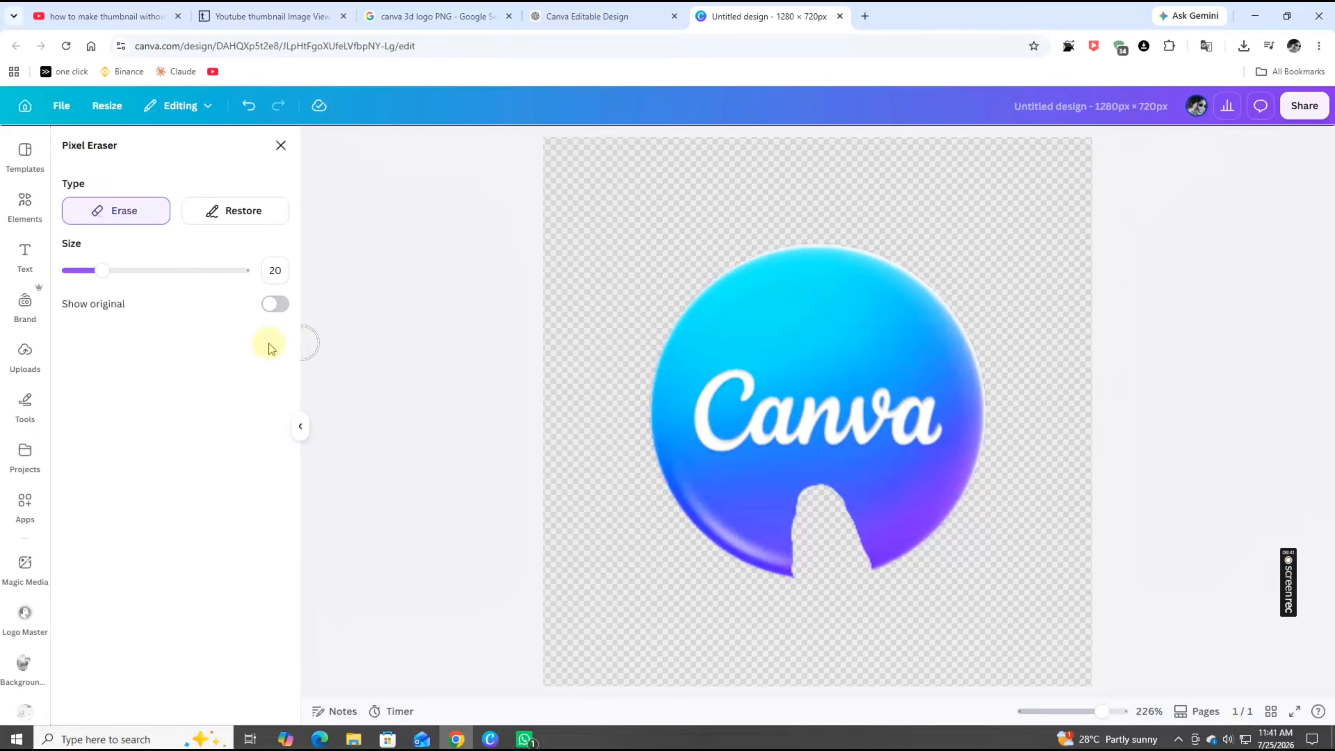
click(282, 152)
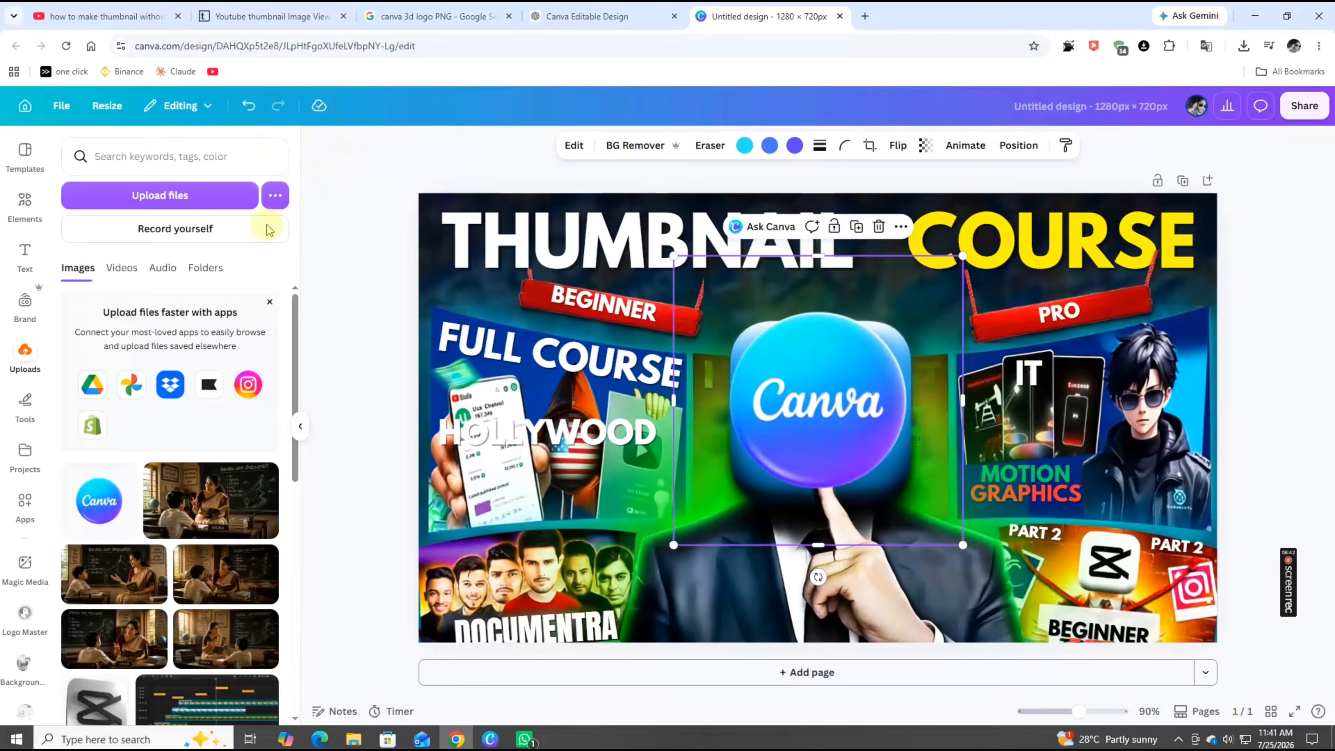
Try moving the logo lower, then undo both the move and the erasing
click(853, 410)
drag(852, 410, 855, 446)
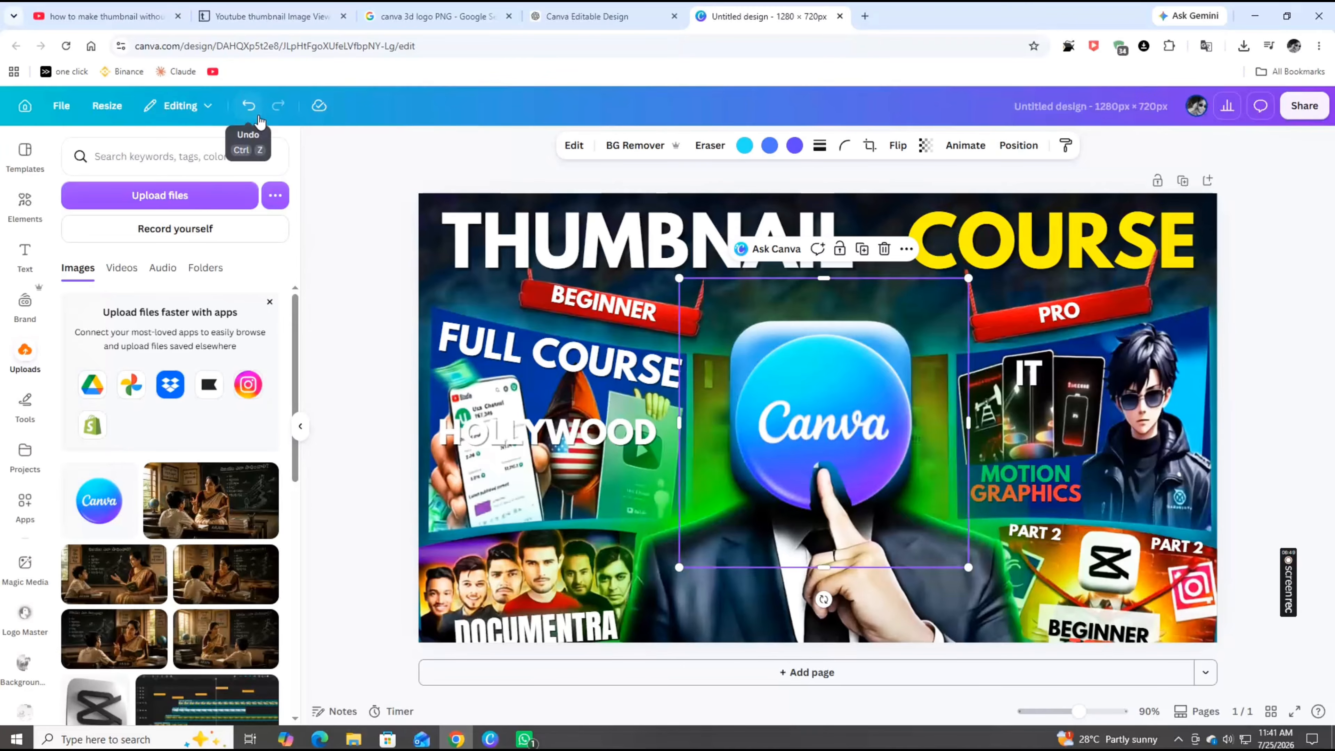
click(248, 105)
click(249, 106)
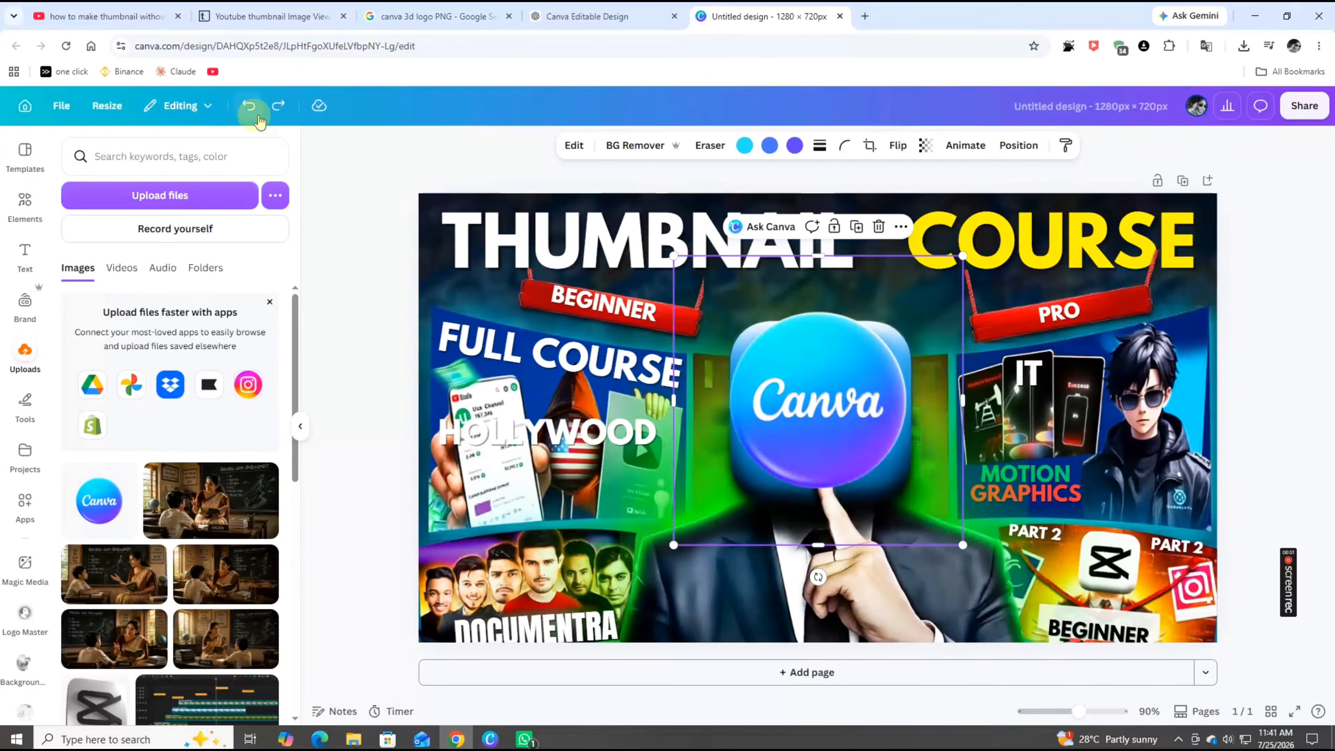
Try moving the PART 2 text upward, then undo the move
click(301, 426)
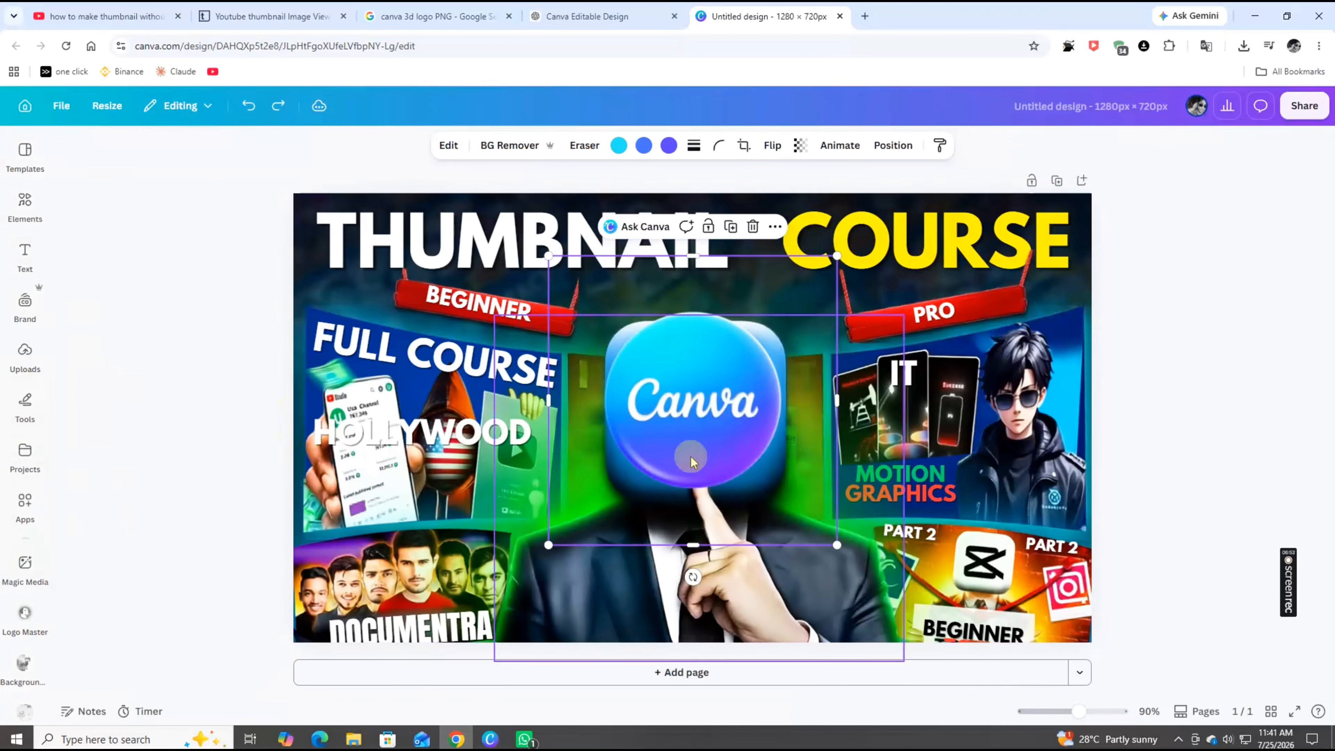
click(1195, 392)
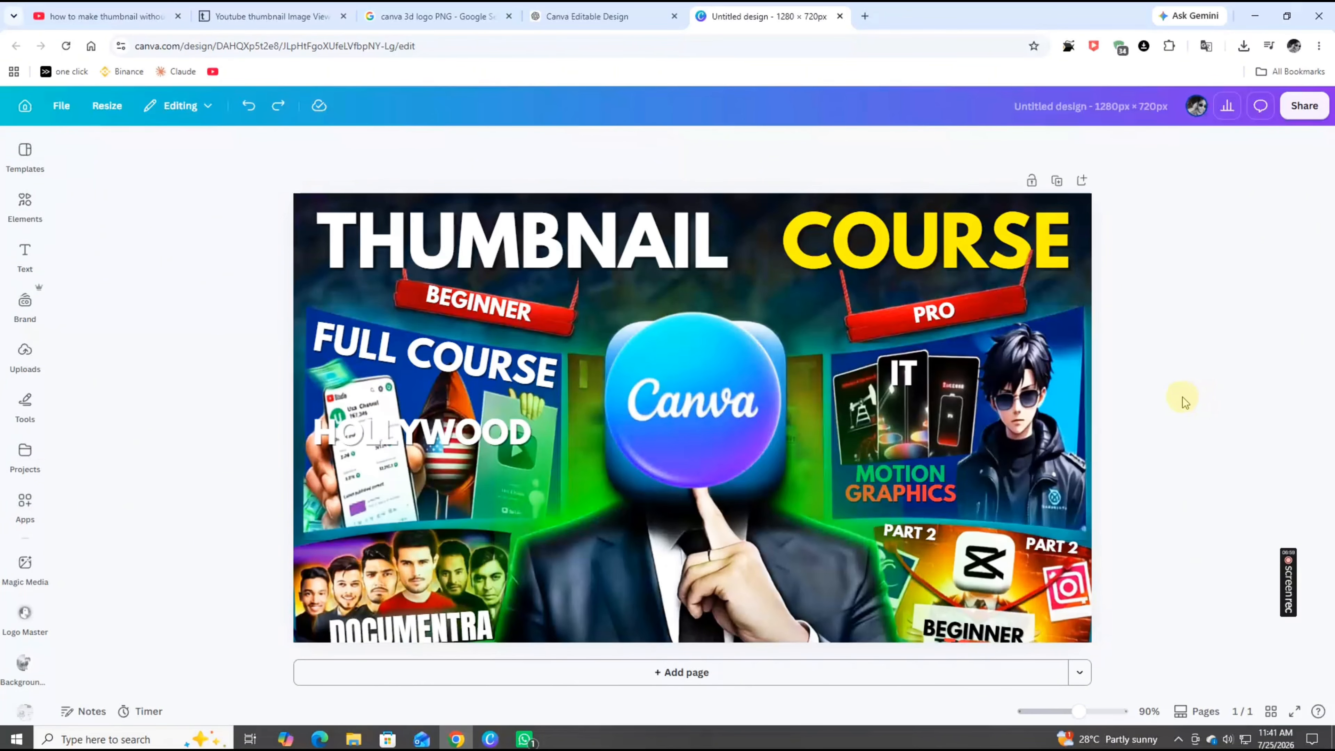
click(1060, 551)
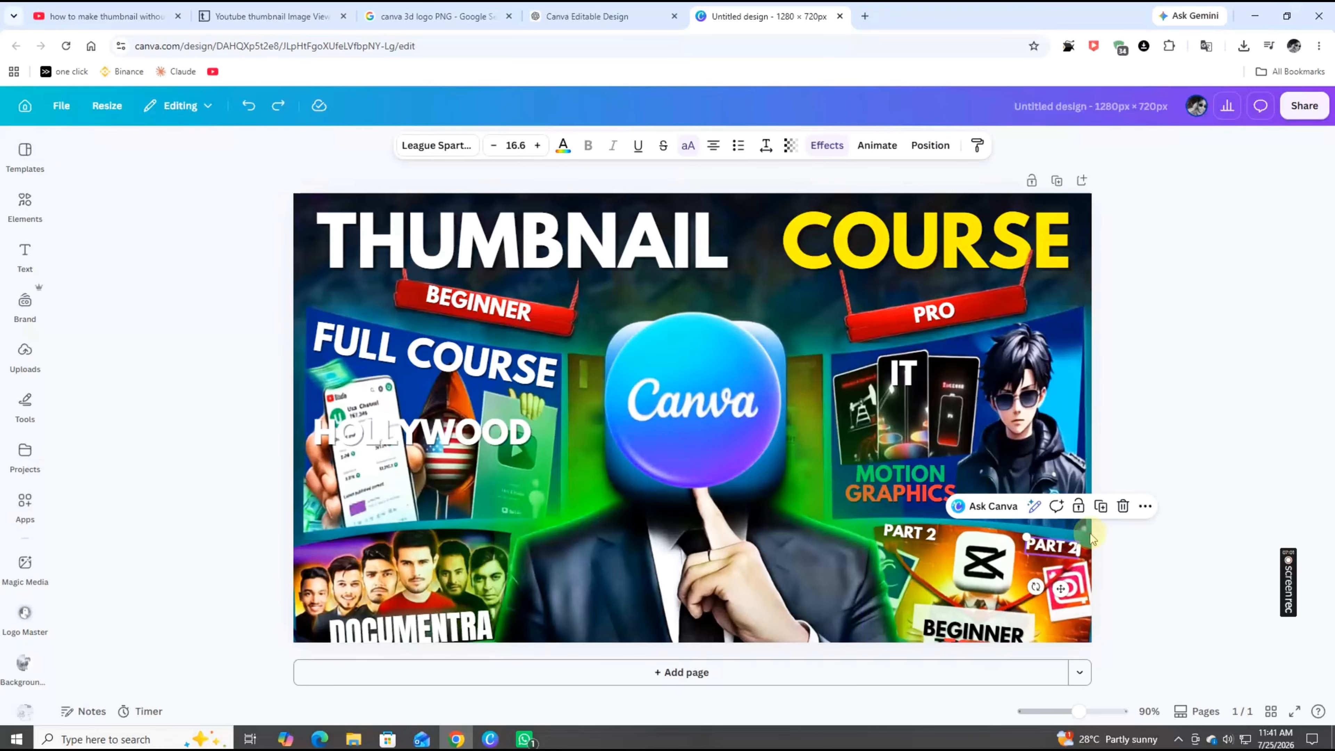
click(1200, 430)
click(1051, 546)
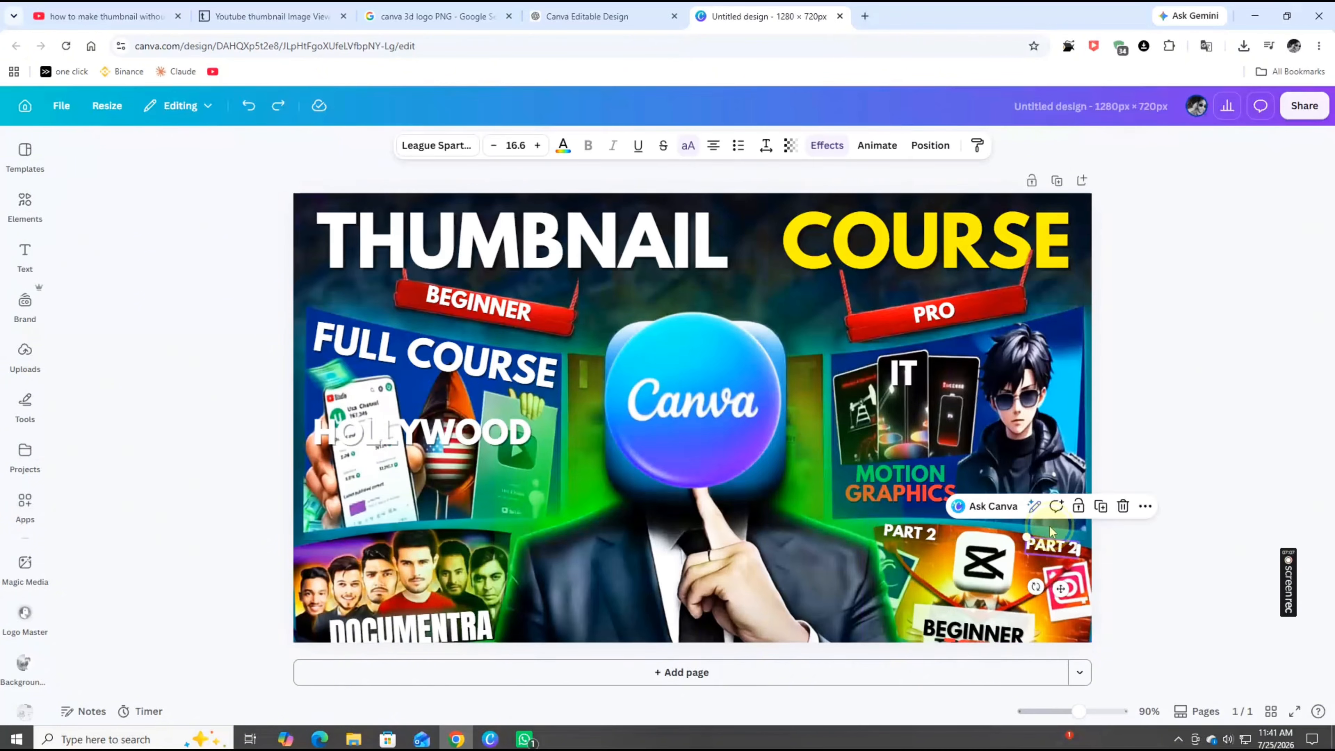
drag(1051, 546, 1029, 452)
click(248, 105)
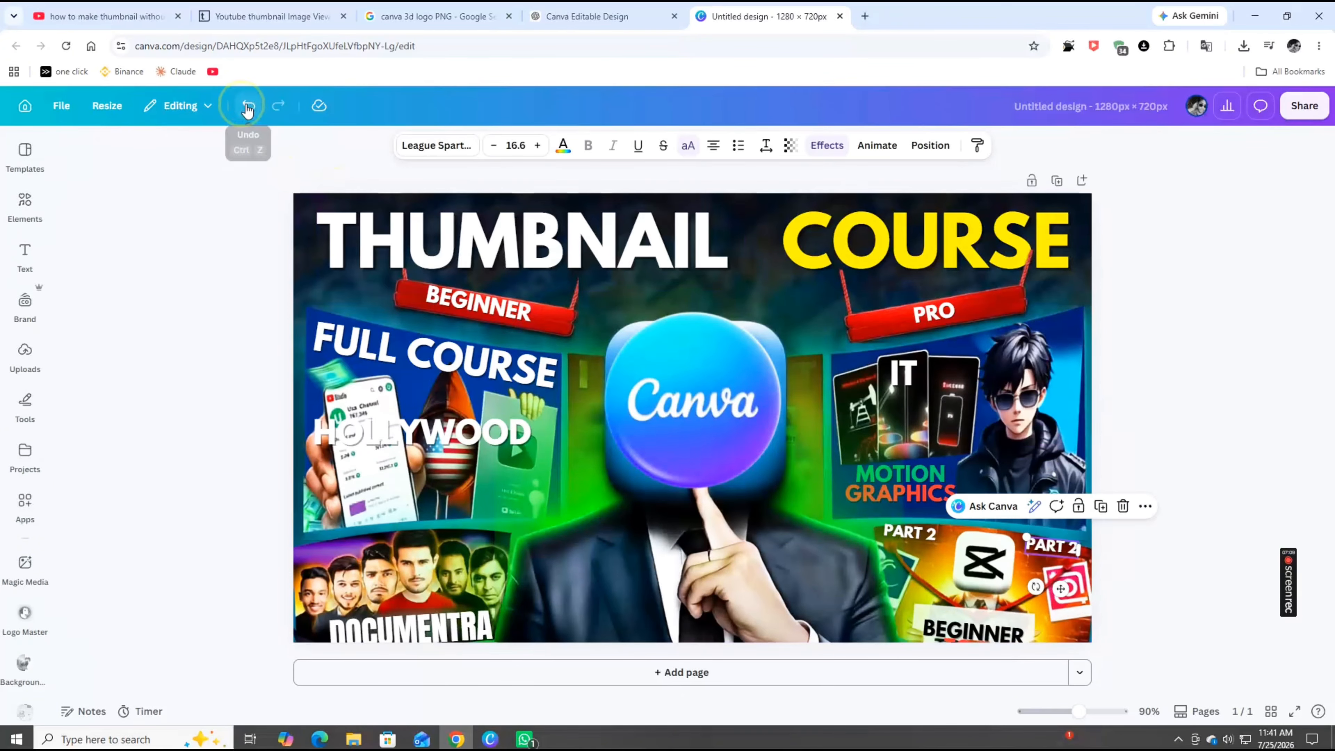
Delete the HOLLYWOOD text from the thumbnail
click(1217, 382)
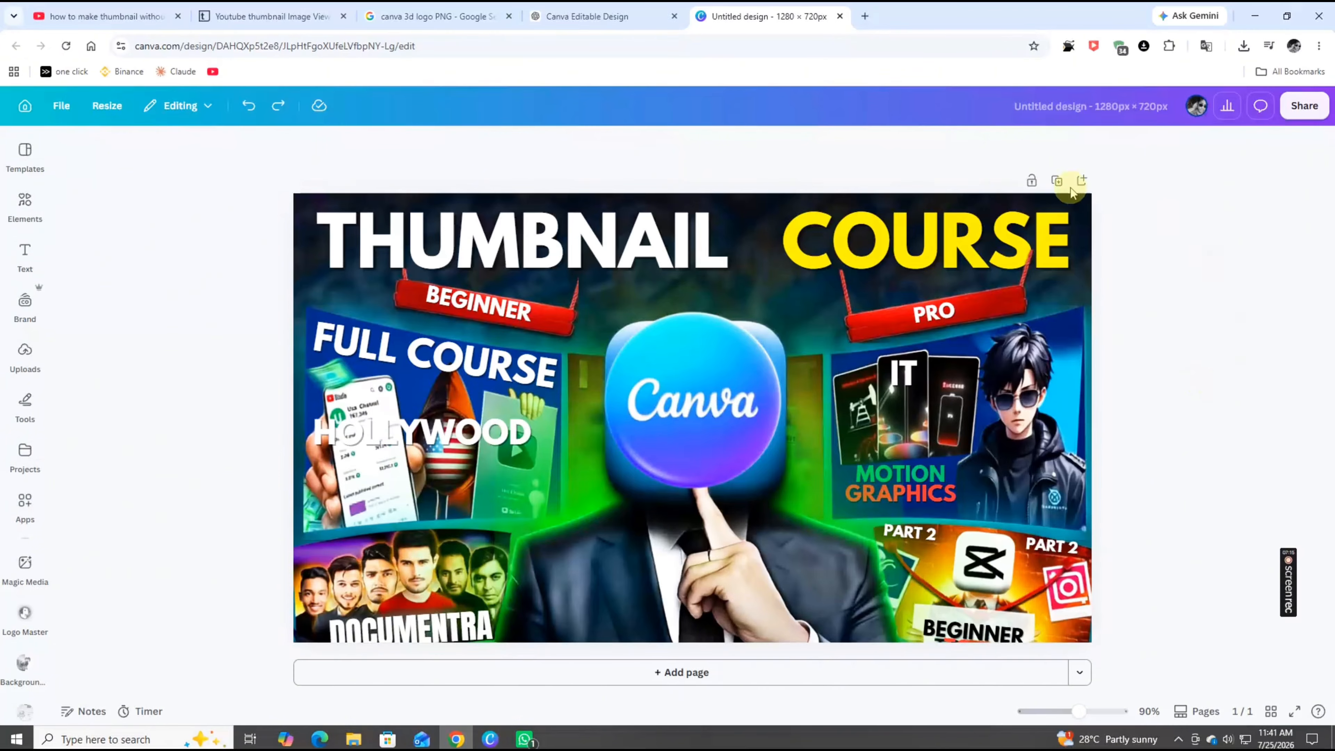
click(397, 431)
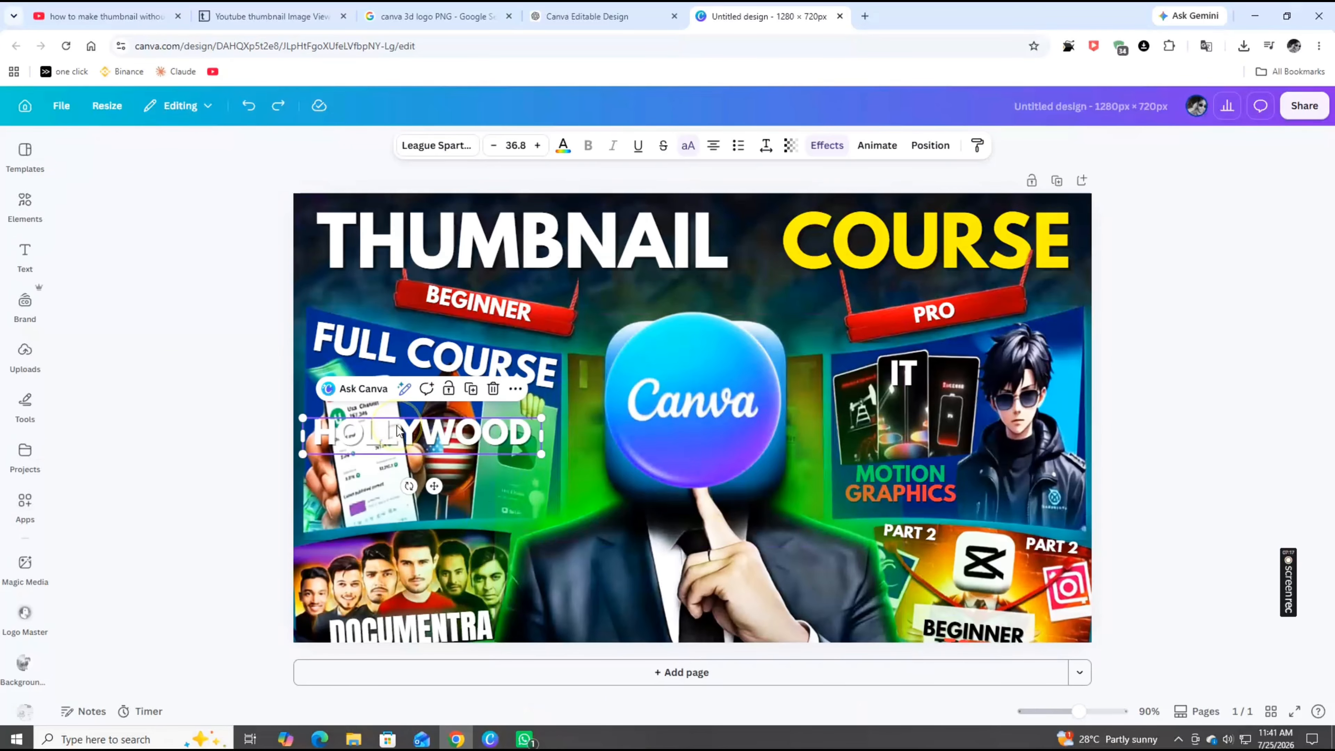
drag(399, 432, 764, 546)
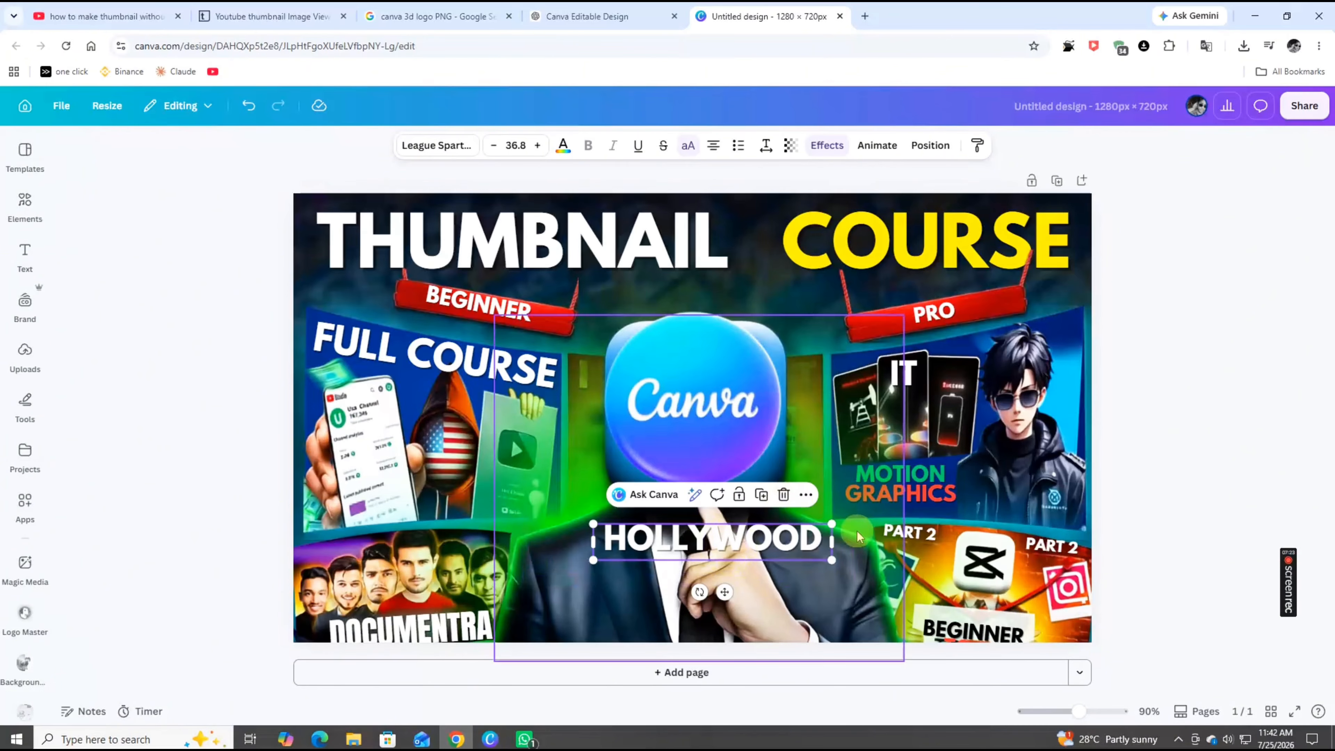
click(784, 495)
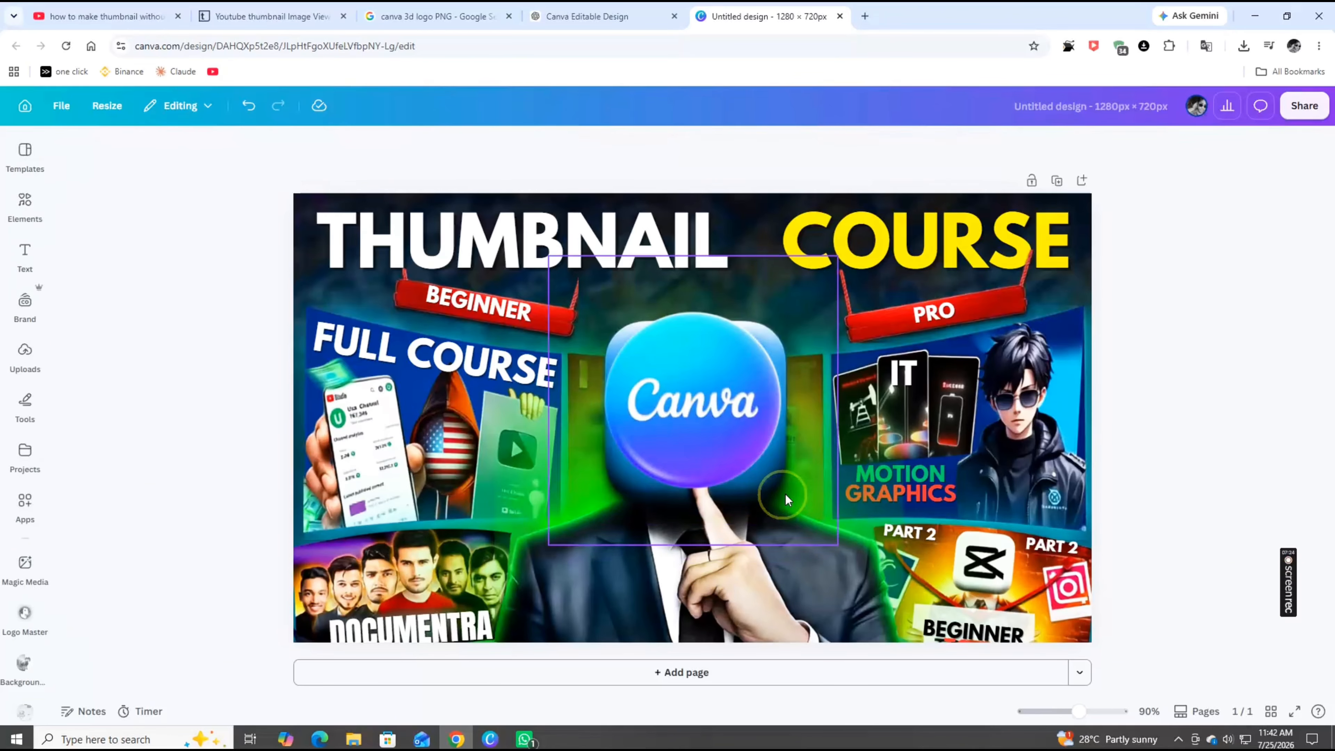
Open Adjust for the Canva logo and set its temperature to -15
click(527, 489)
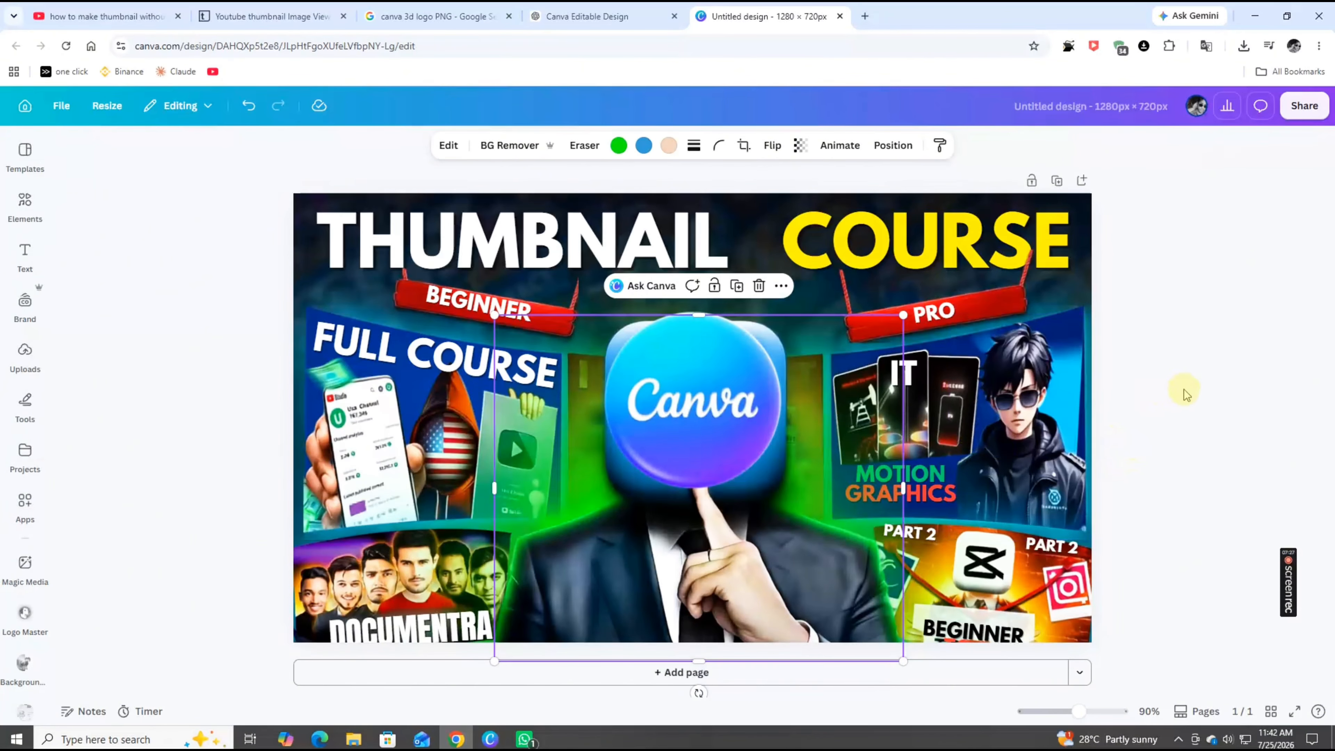
click(1106, 326)
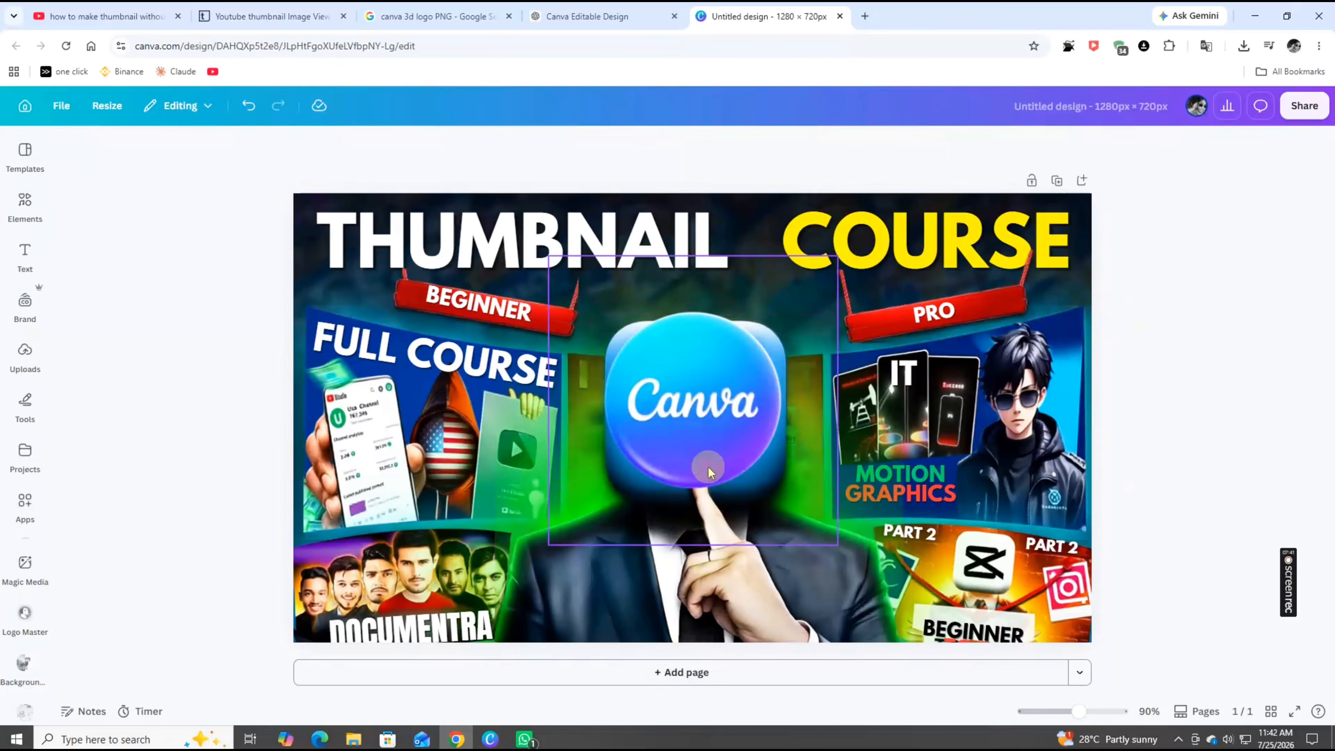
click(701, 416)
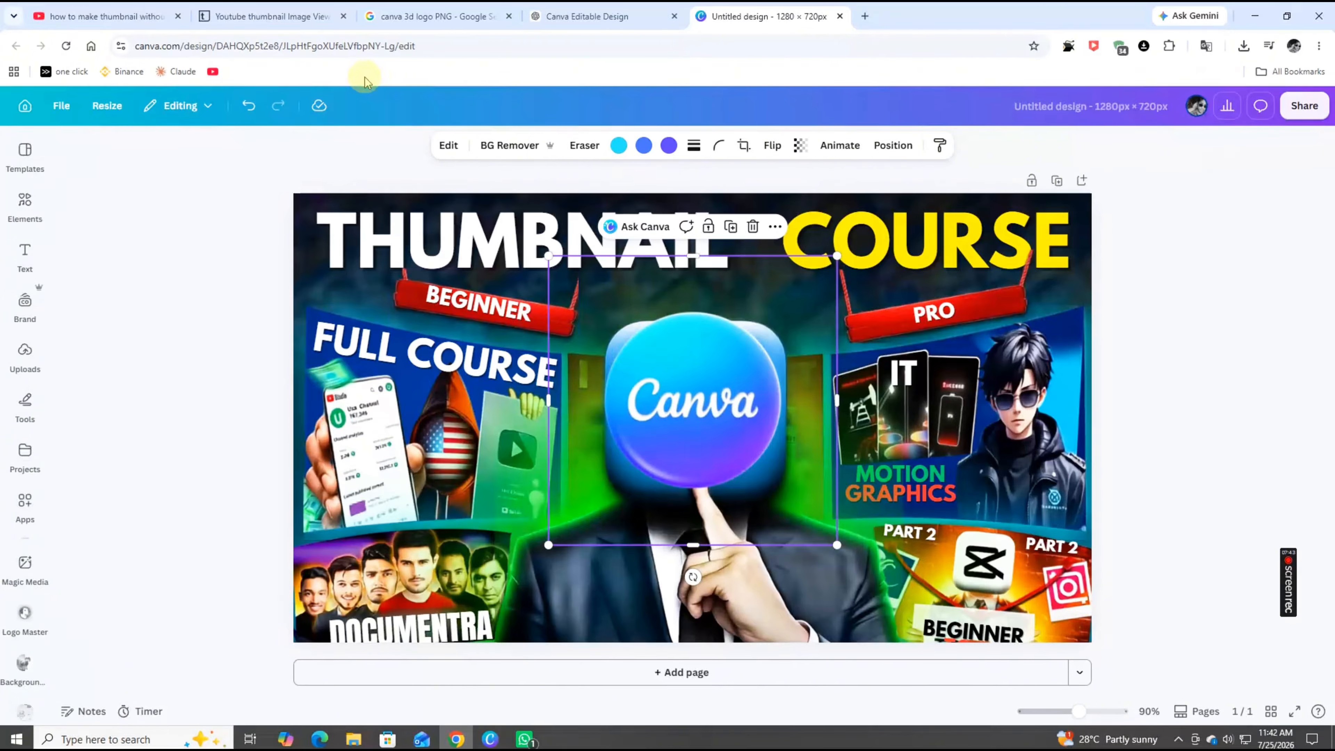
click(449, 150)
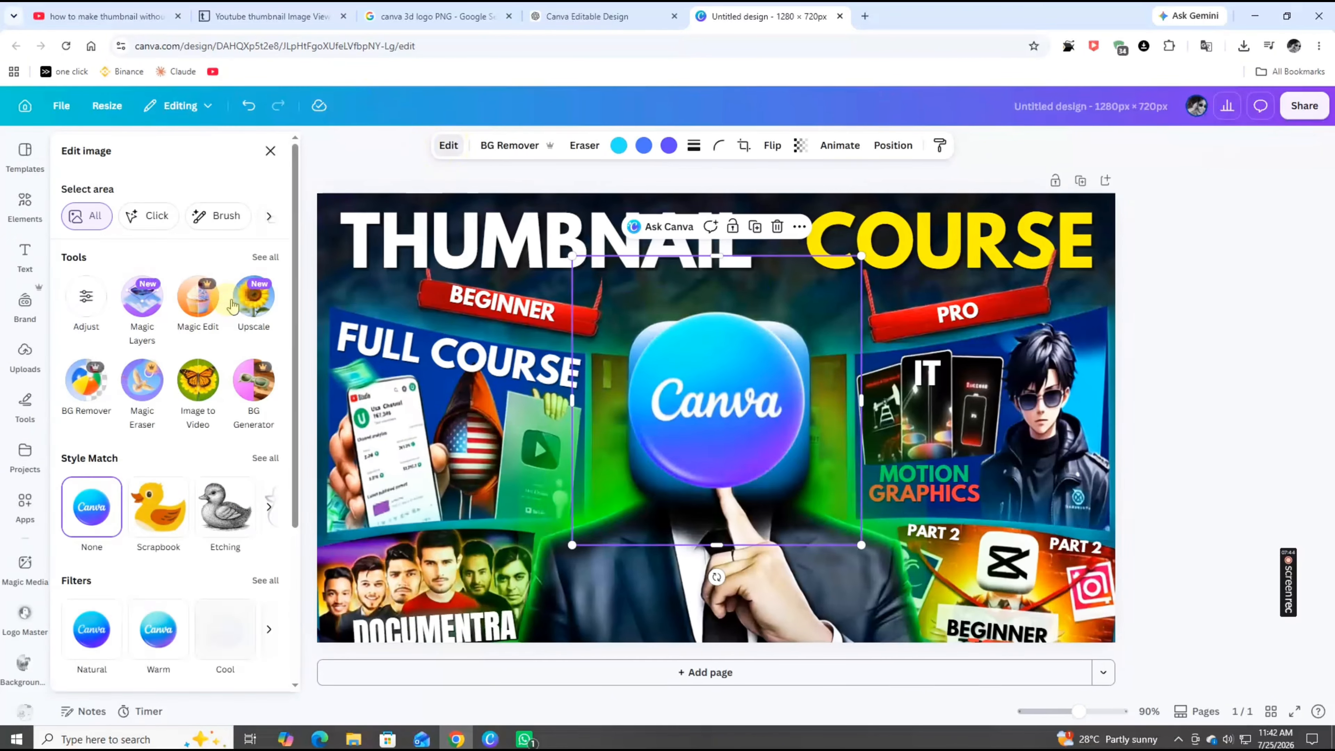
click(89, 302)
click(96, 331)
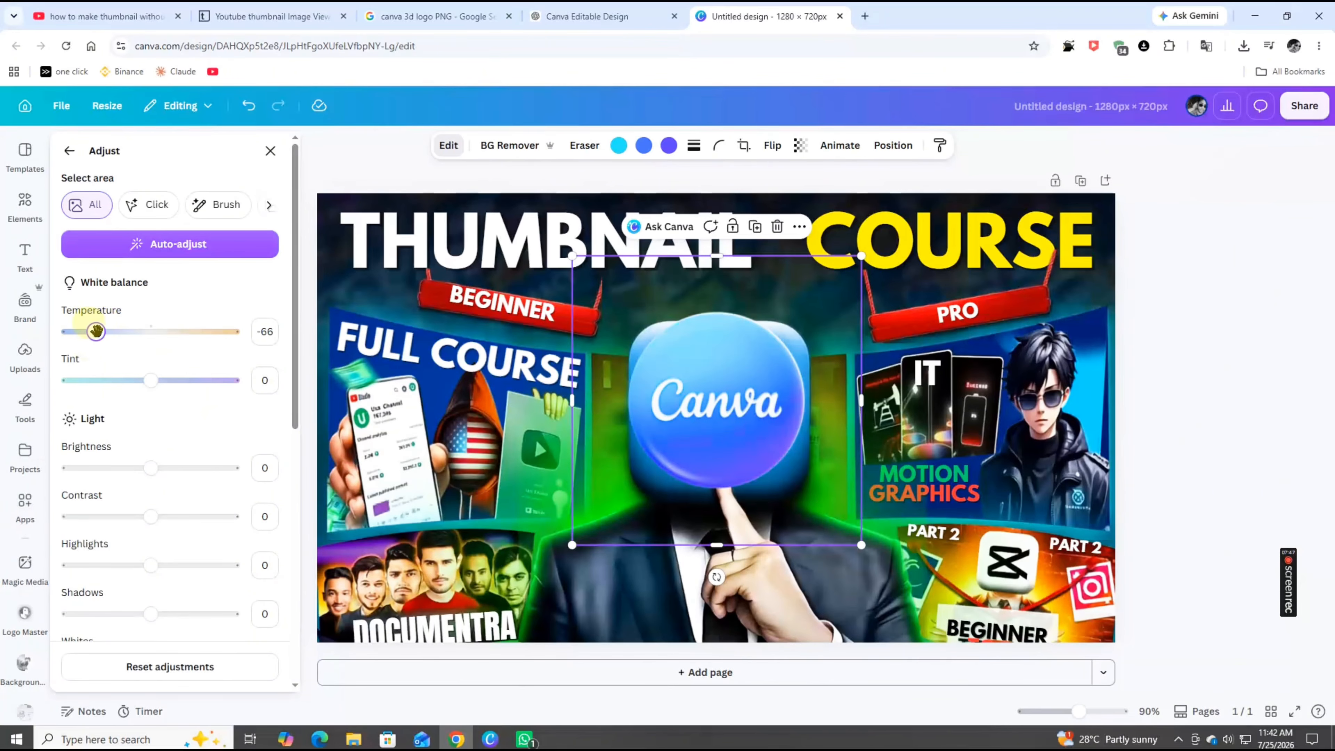
click(137, 330)
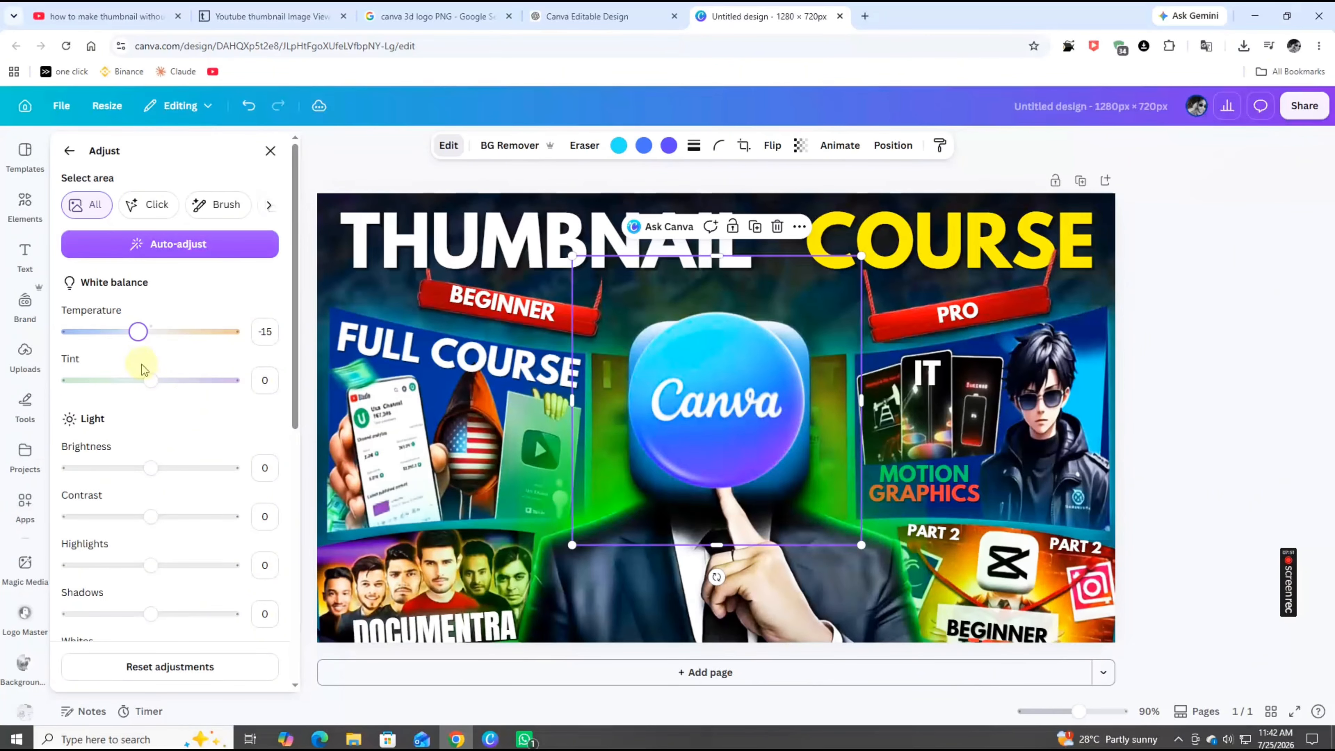
Set the logo's sharpness to 25, clarity to 10 and vignette to 20
scroll(152, 447, down, 10)
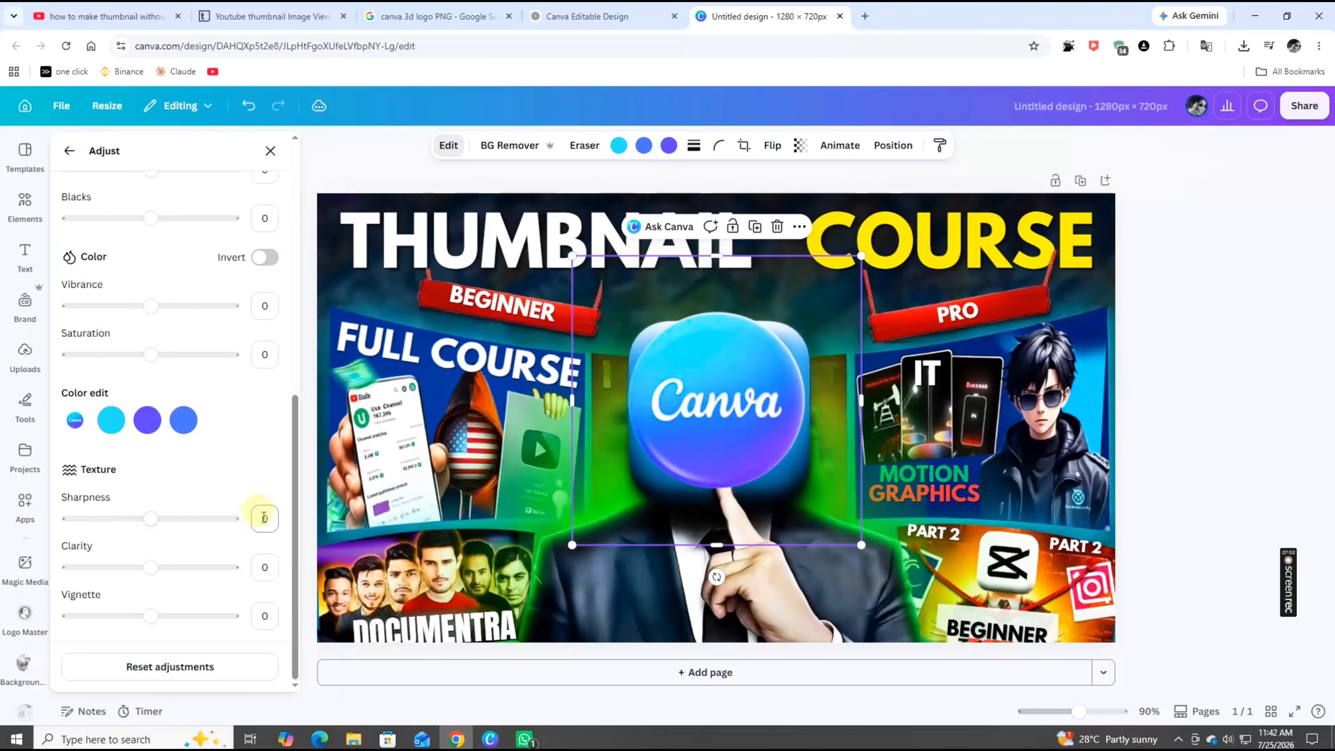
drag(148, 519, 170, 520)
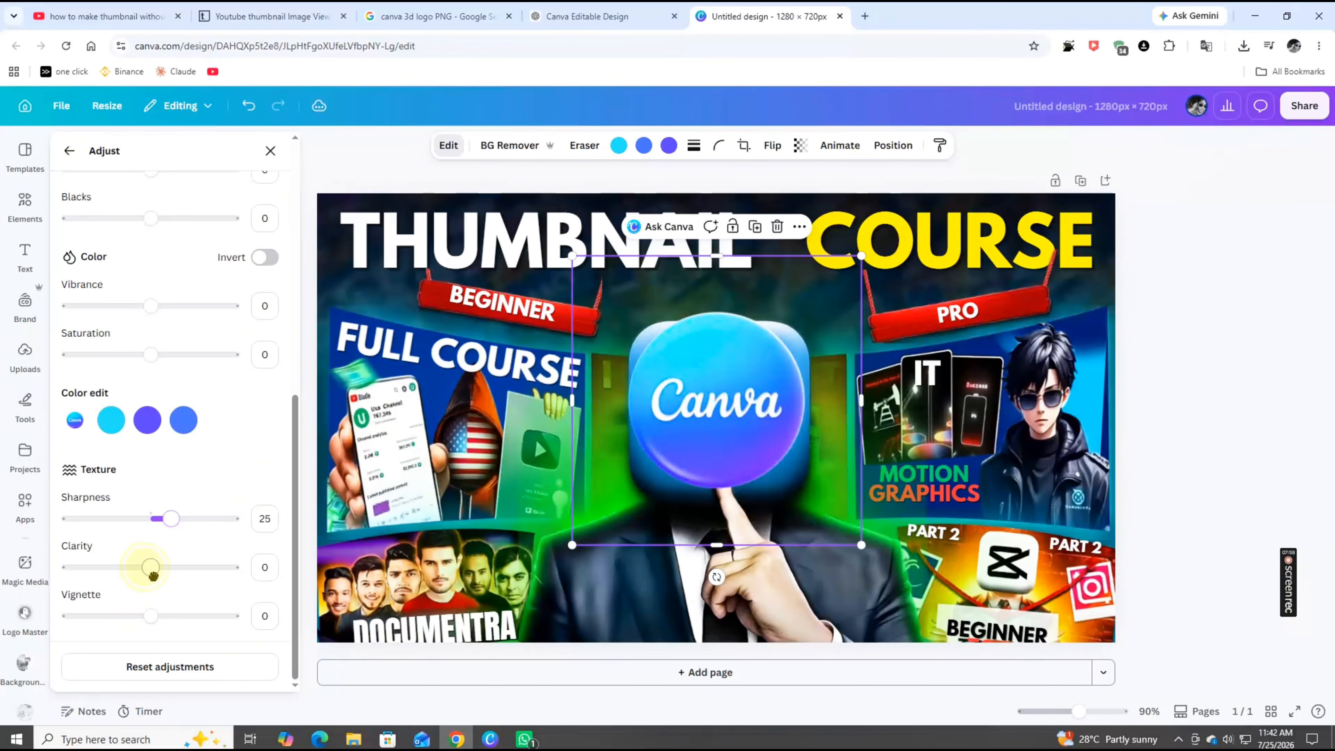
mouse_move(151, 568)
mouse_down()
mouse_move(169, 571)
mouse_move(154, 570)
mouse_up()
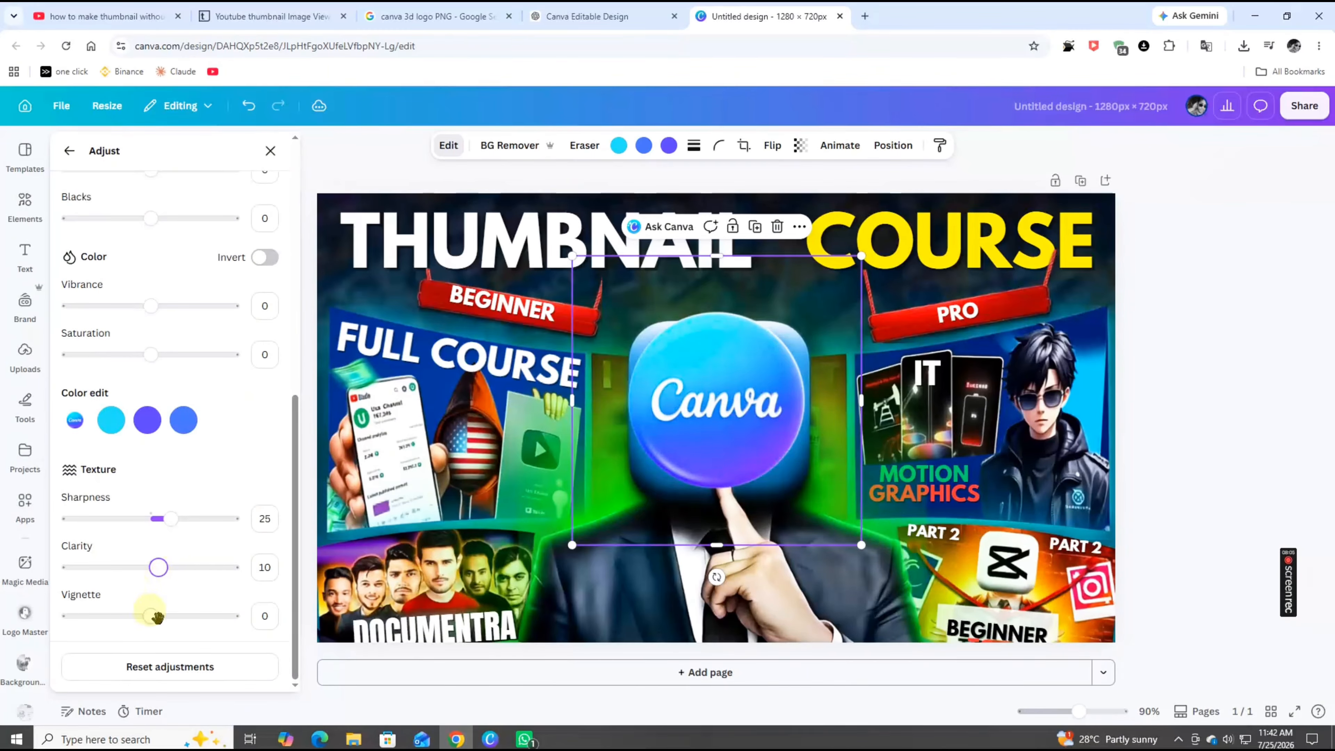
mouse_move(159, 620)
mouse_down()
mouse_move(187, 626)
mouse_move(168, 620)
mouse_up()
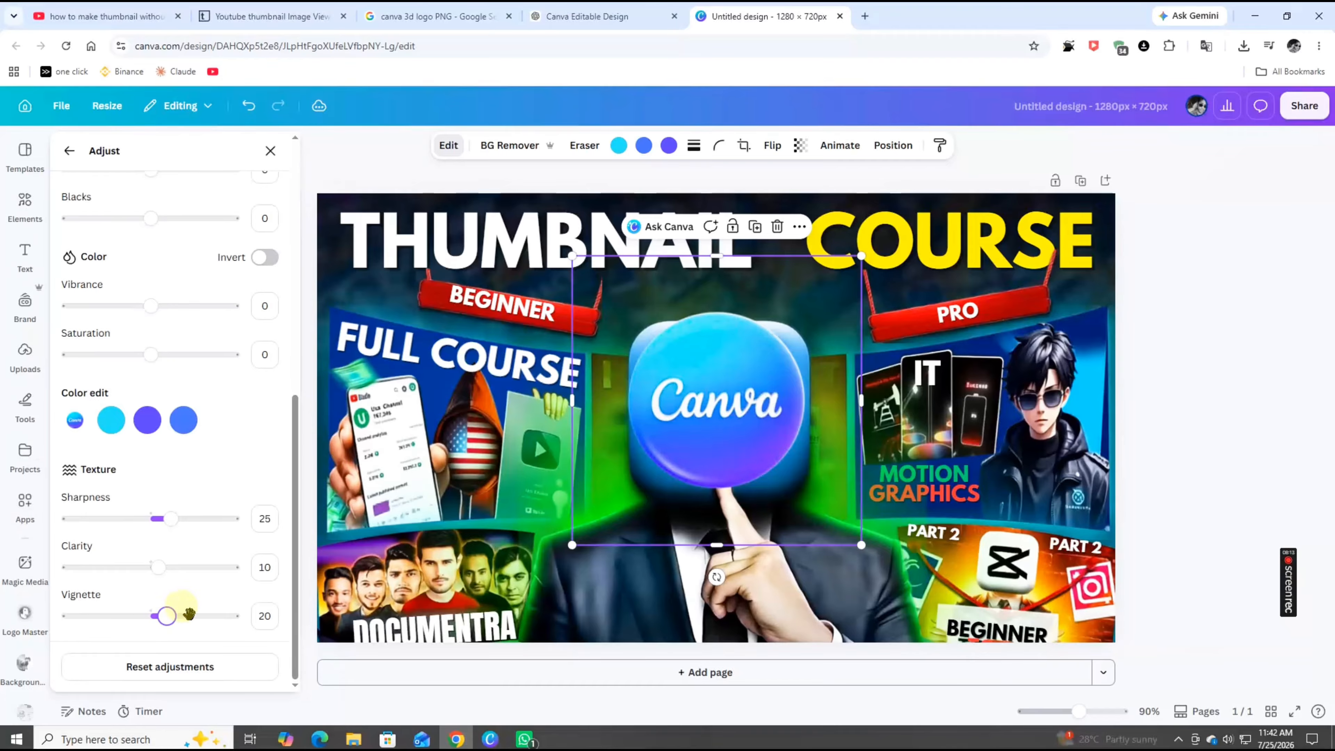
click(270, 150)
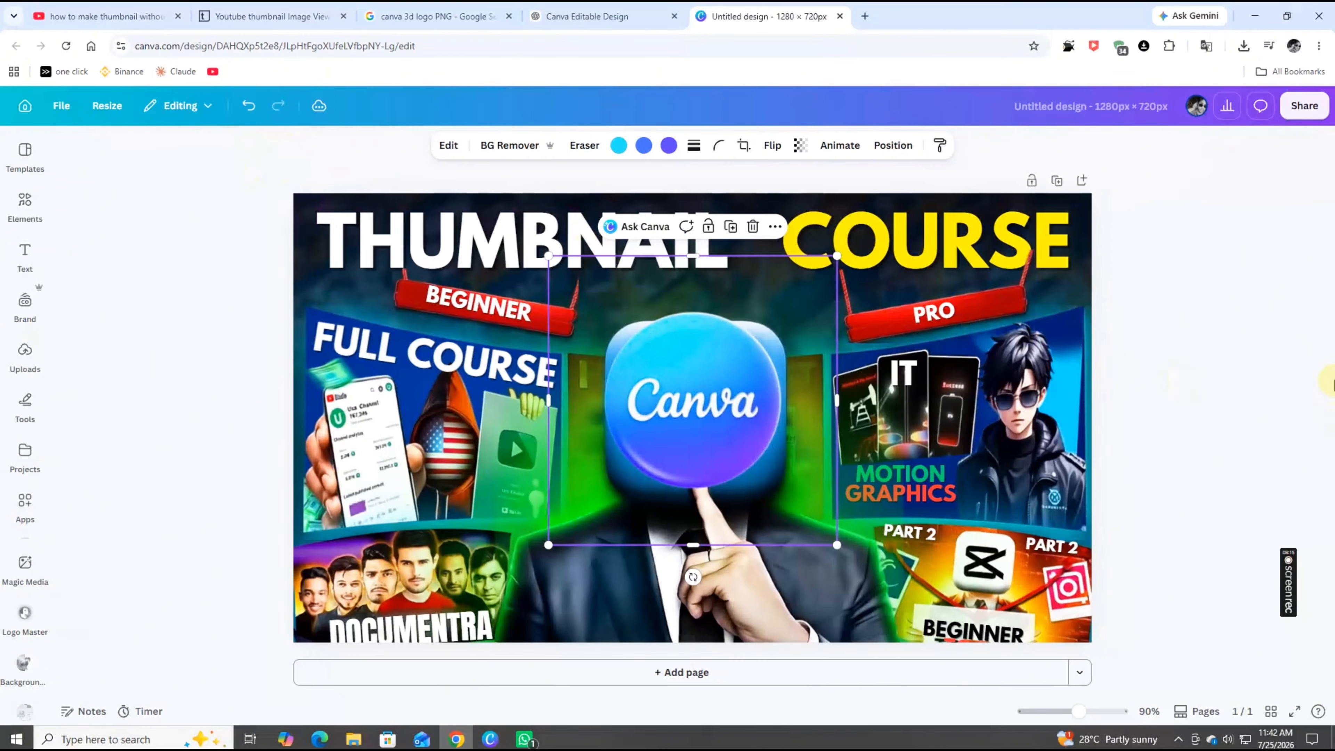
Download the design as a PNG at size 1
click(1205, 329)
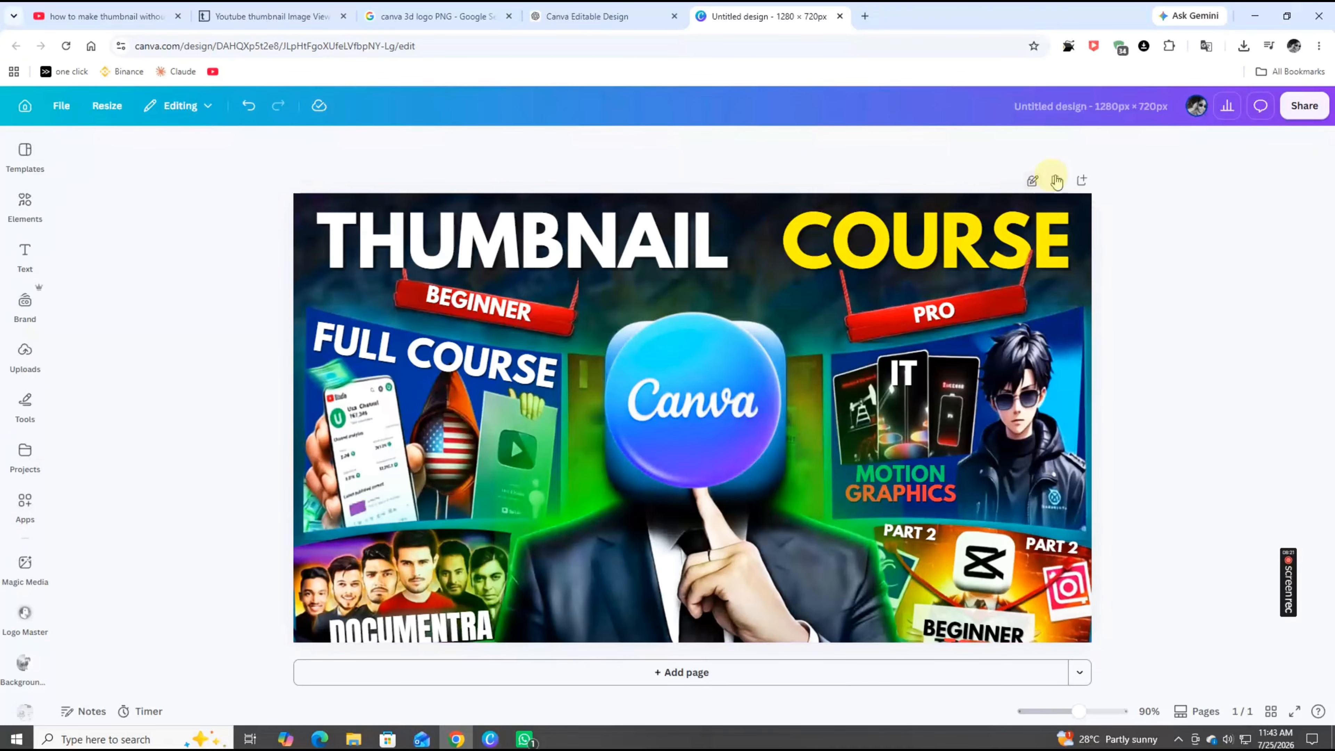
click(1304, 106)
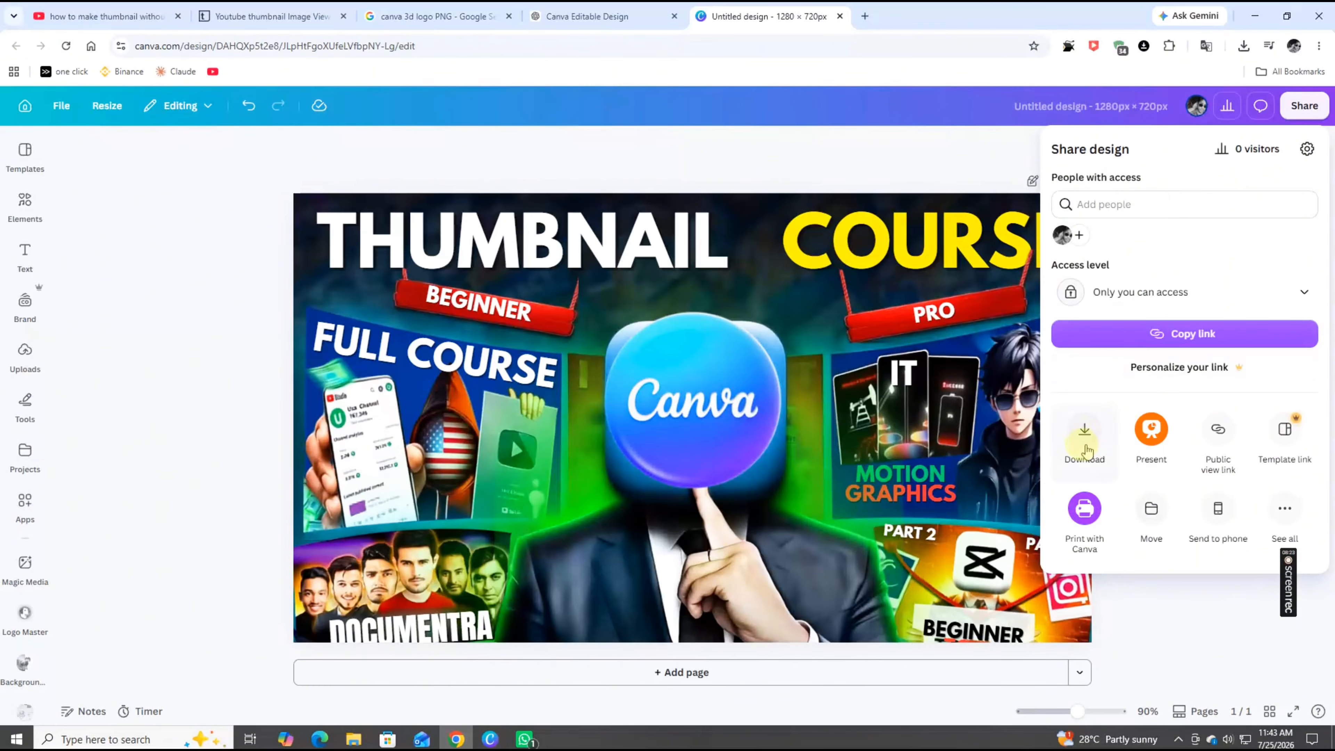
click(1083, 441)
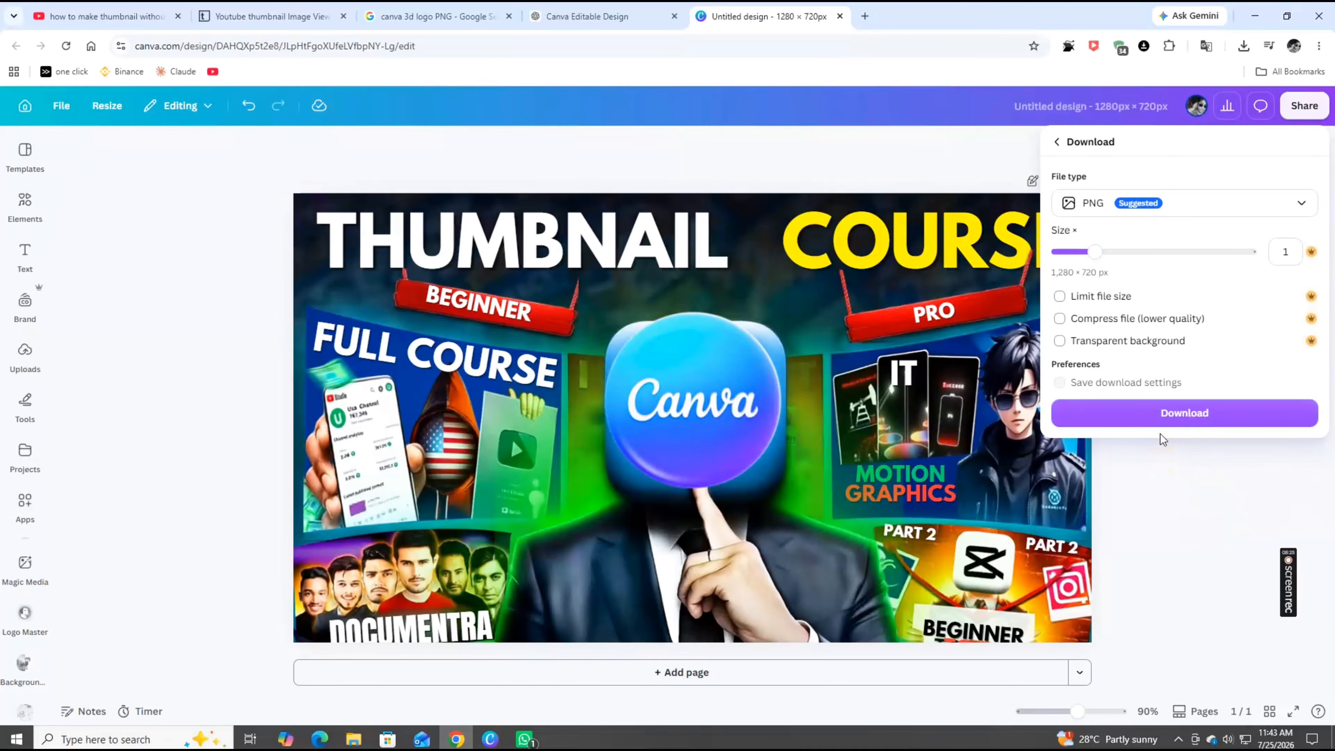
click(1190, 417)
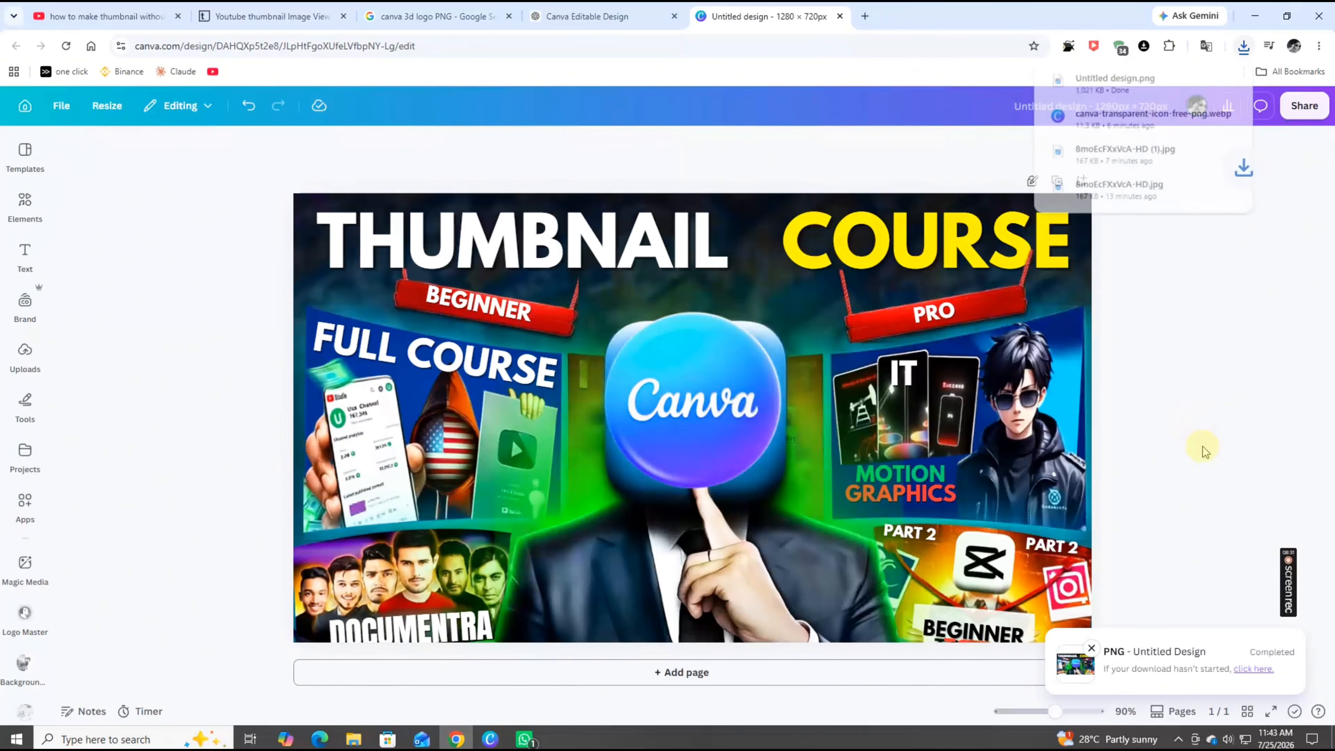
Open the downloaded Untitled design.png from its folder, view it full-size, then close the viewer
click(1205, 81)
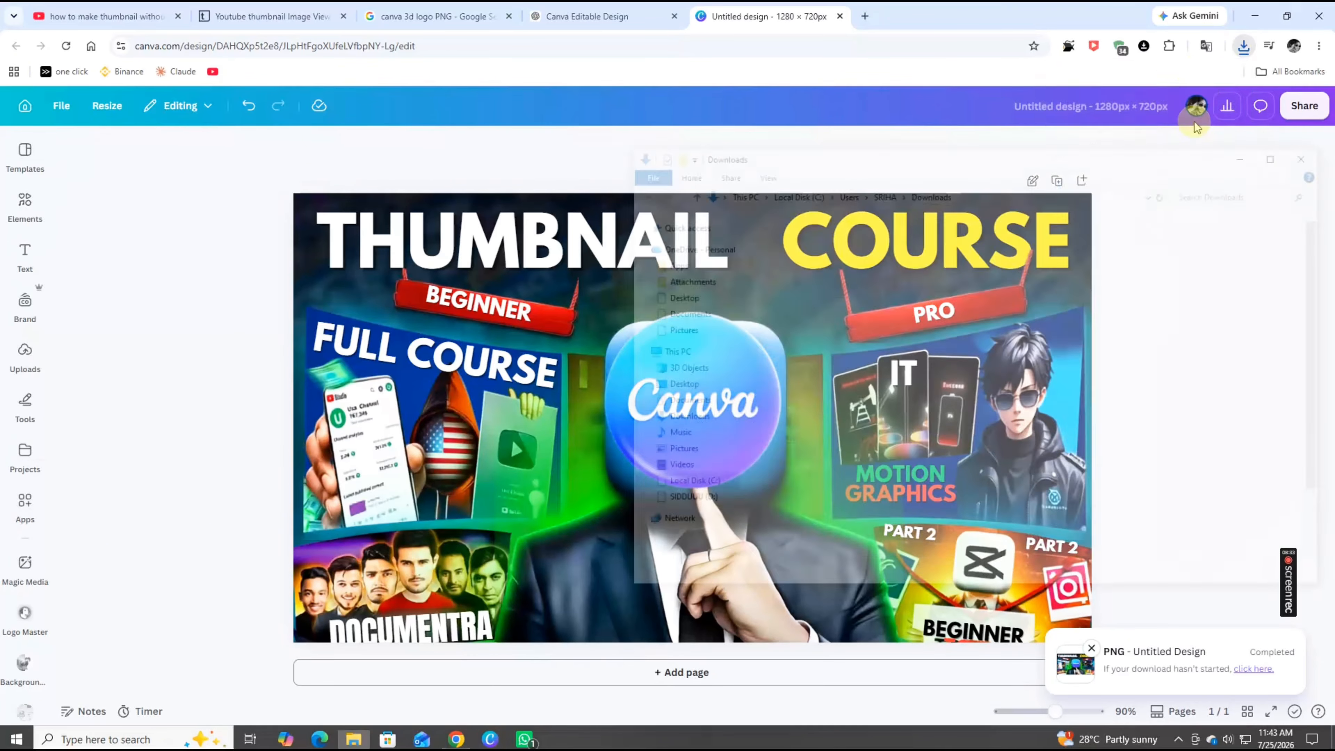
double_click(146, 111)
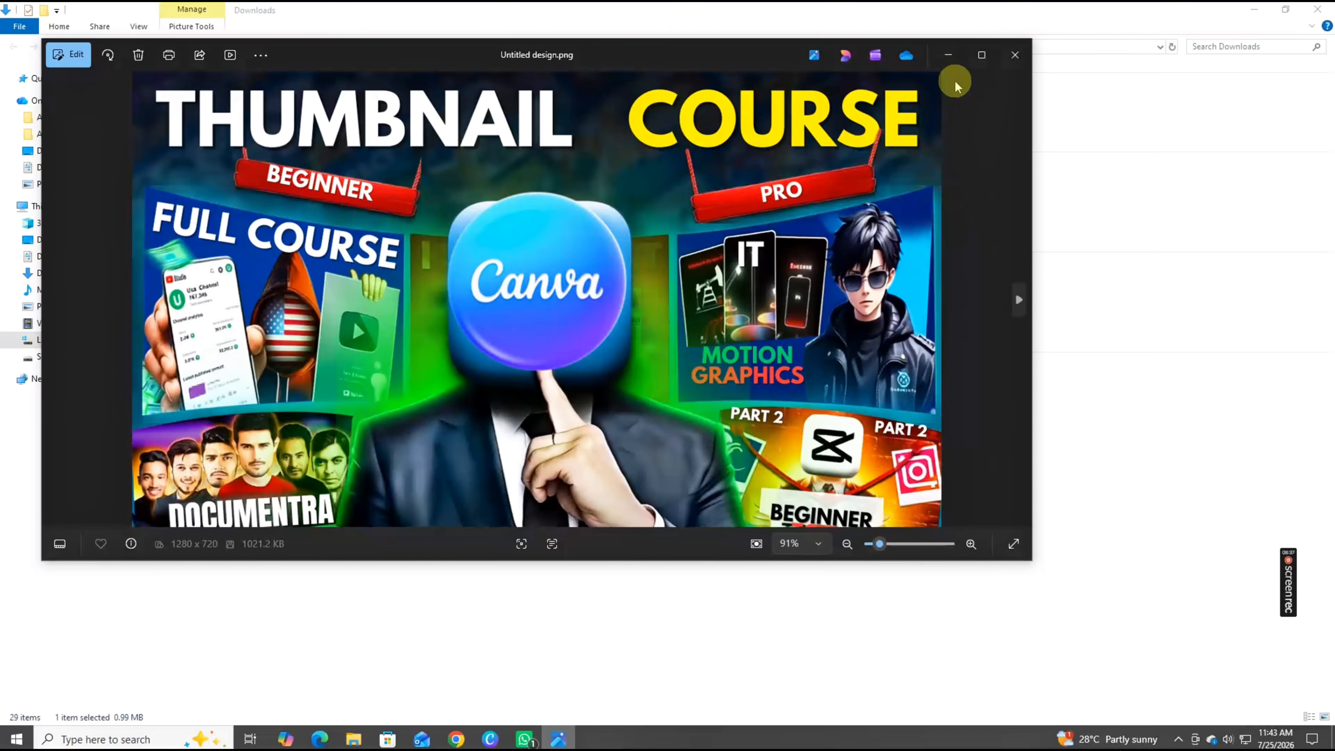
click(981, 54)
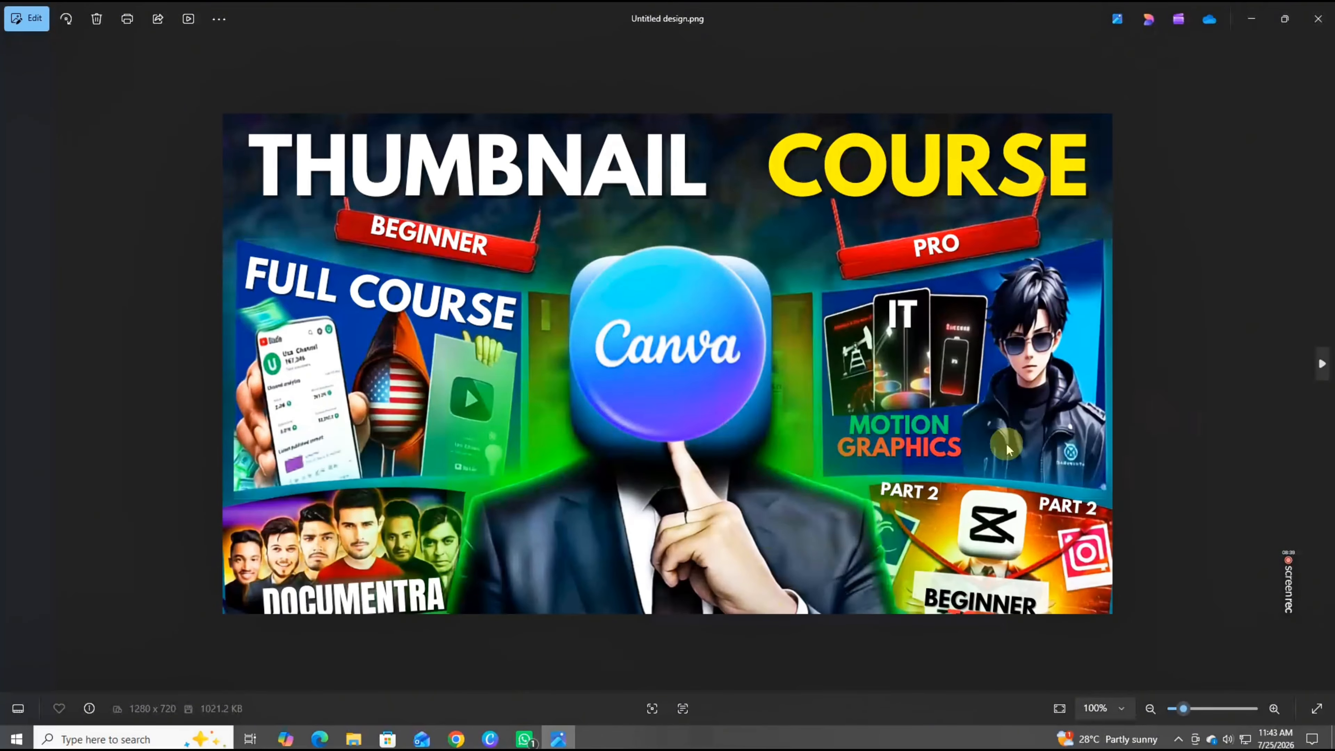
click(1318, 18)
key(alt+Tab)
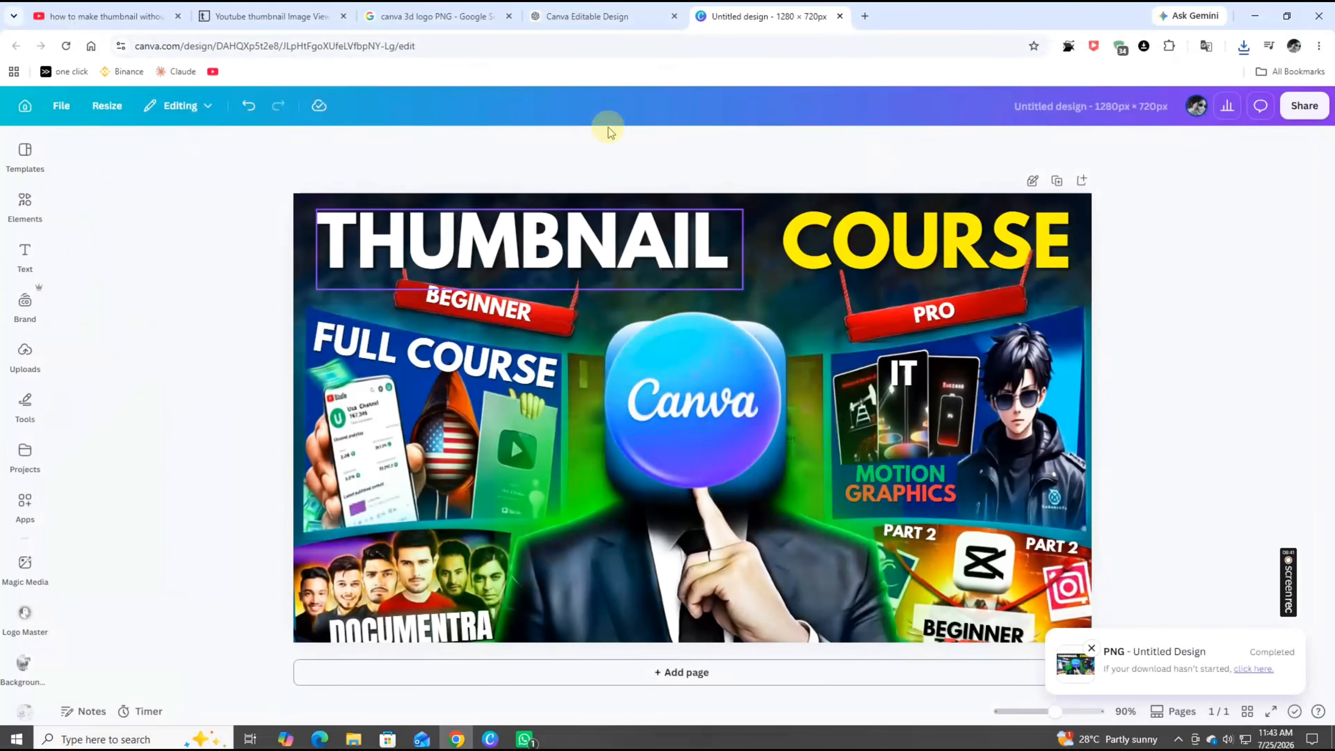
Open the pinned Thumbnail Design Enhancement chat in ChatGPT
click(639, 16)
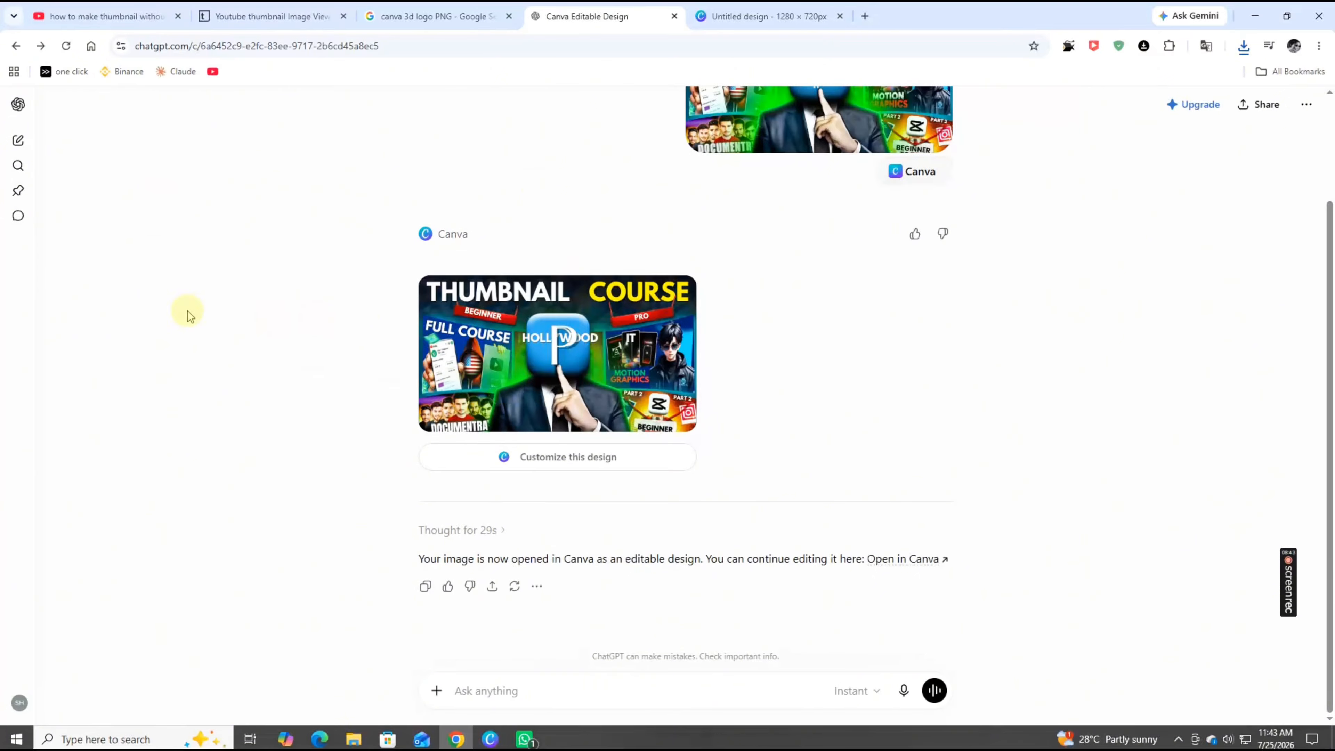
click(23, 198)
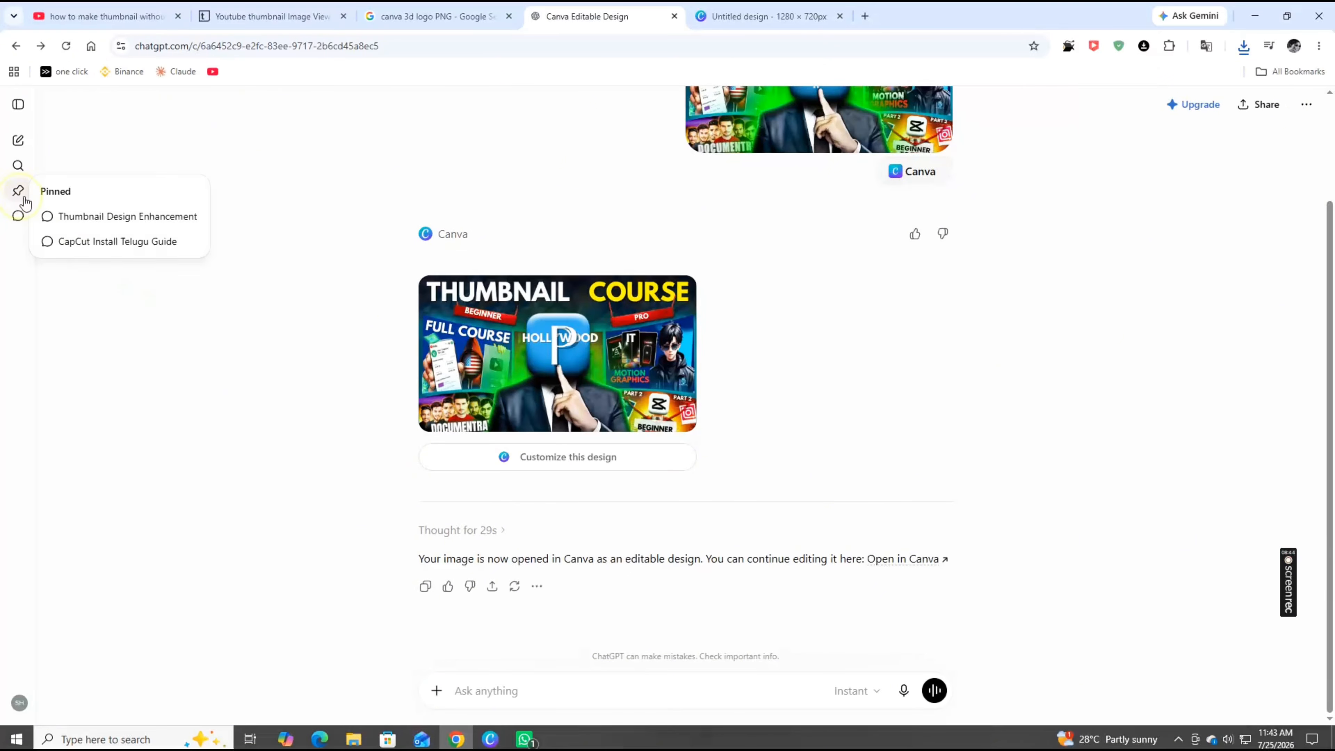
click(127, 220)
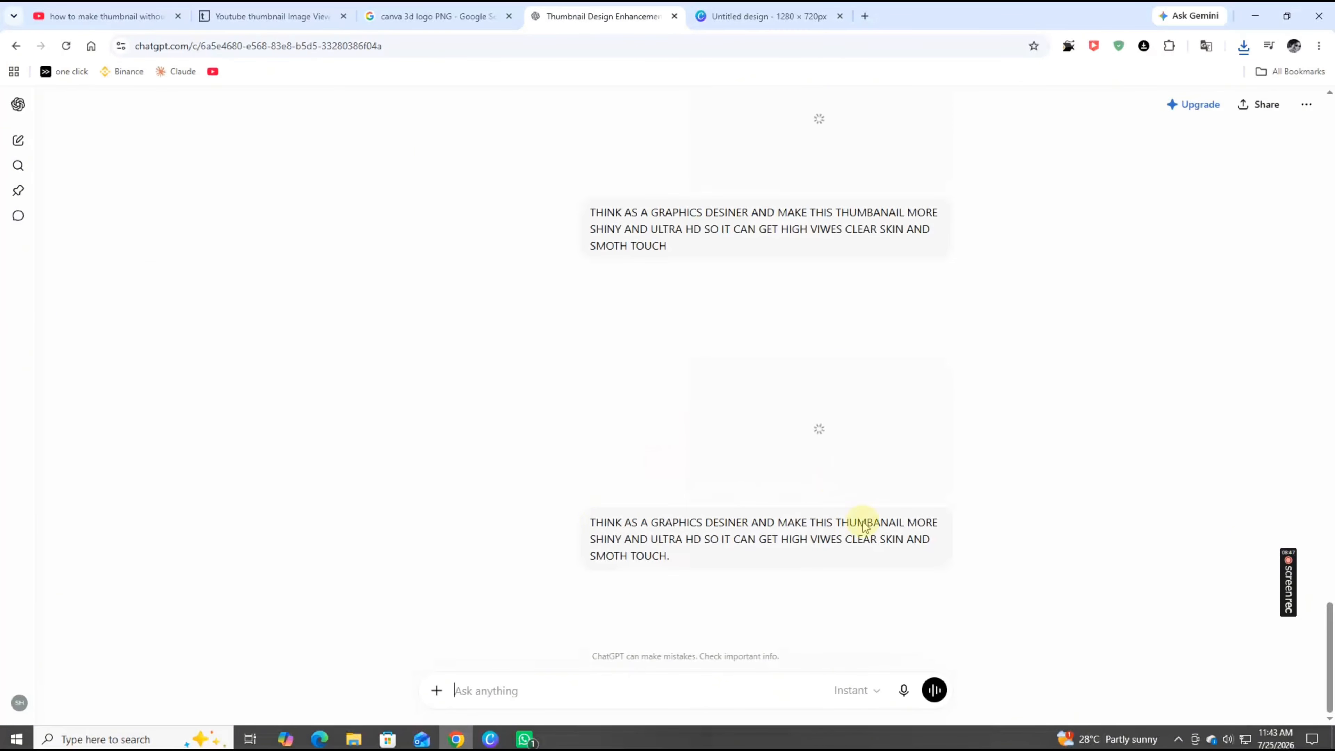
Copy the earlier "THINK AS A GRAPHICS DESINER AND MAKE THIS THUMBANAIL MORE SHINY…" prompt and paste it into the message box
scroll(706, 516, up, 5)
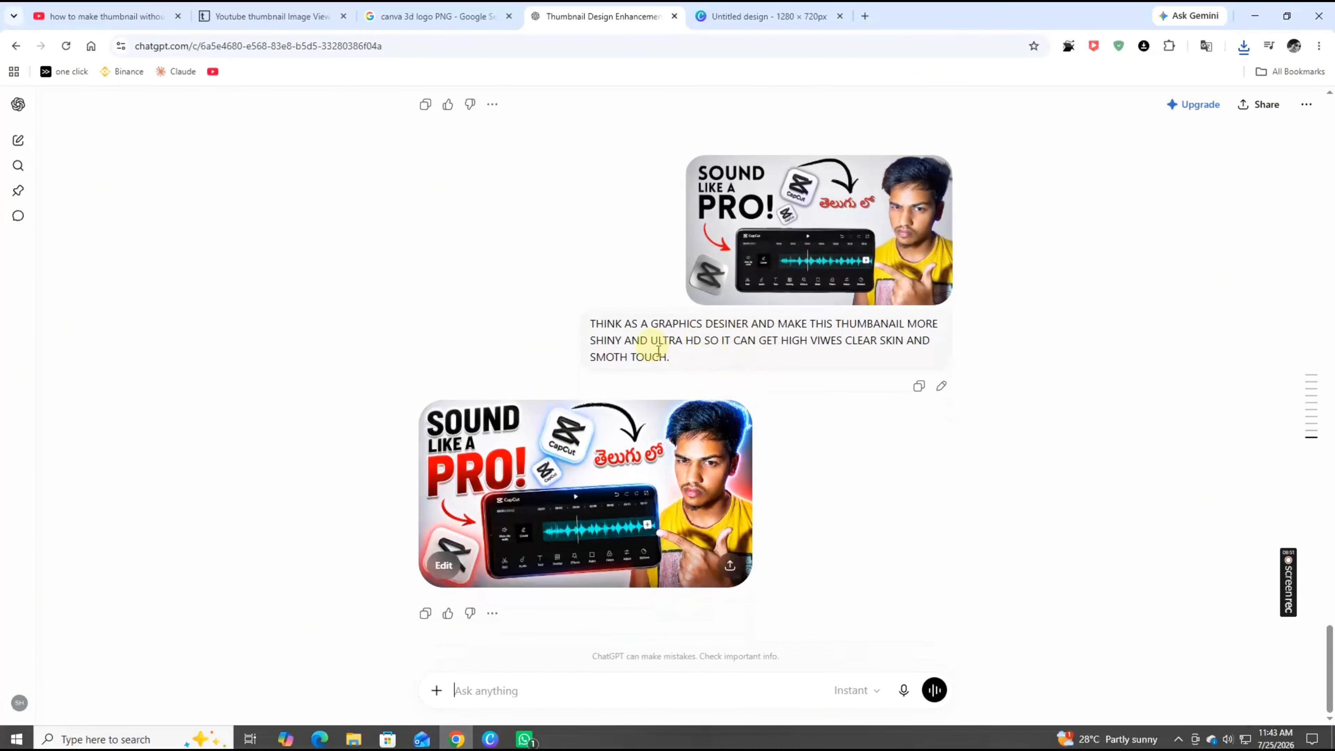
drag(677, 362, 588, 327)
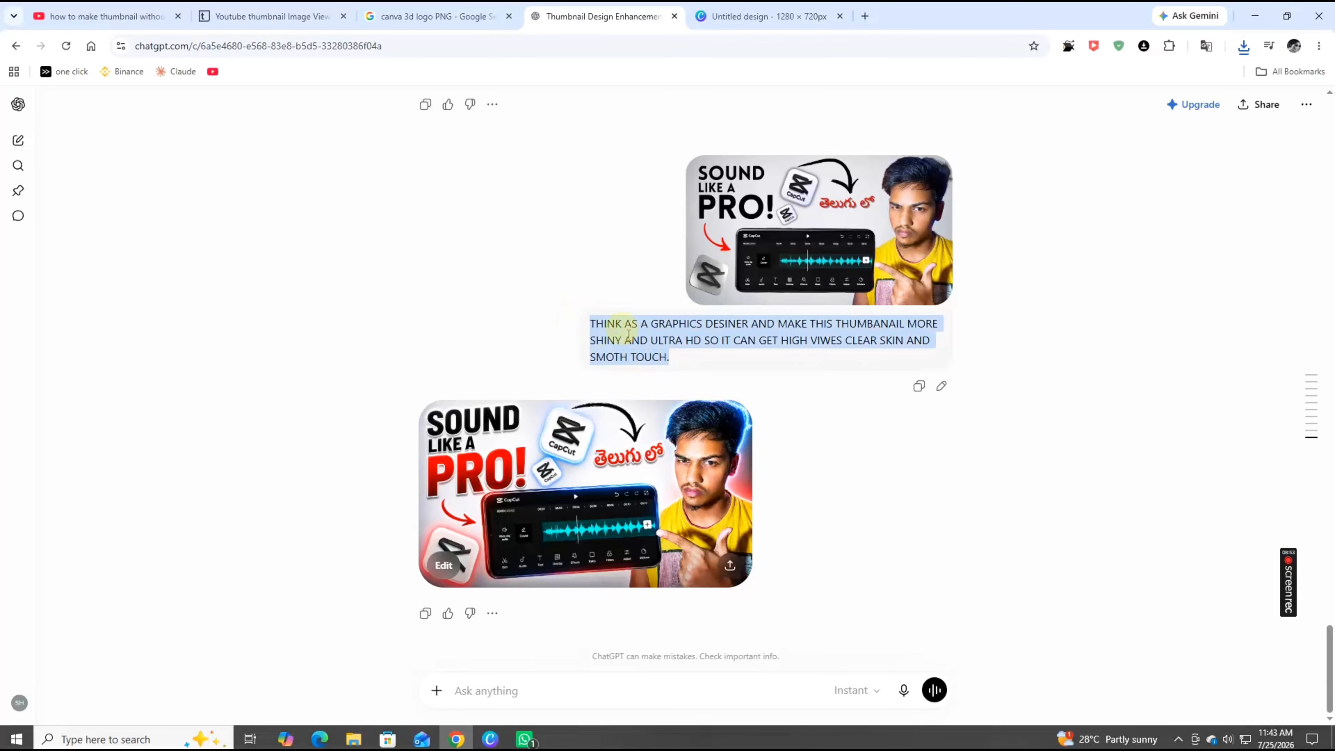
right_click(636, 345)
click(655, 351)
click(625, 682)
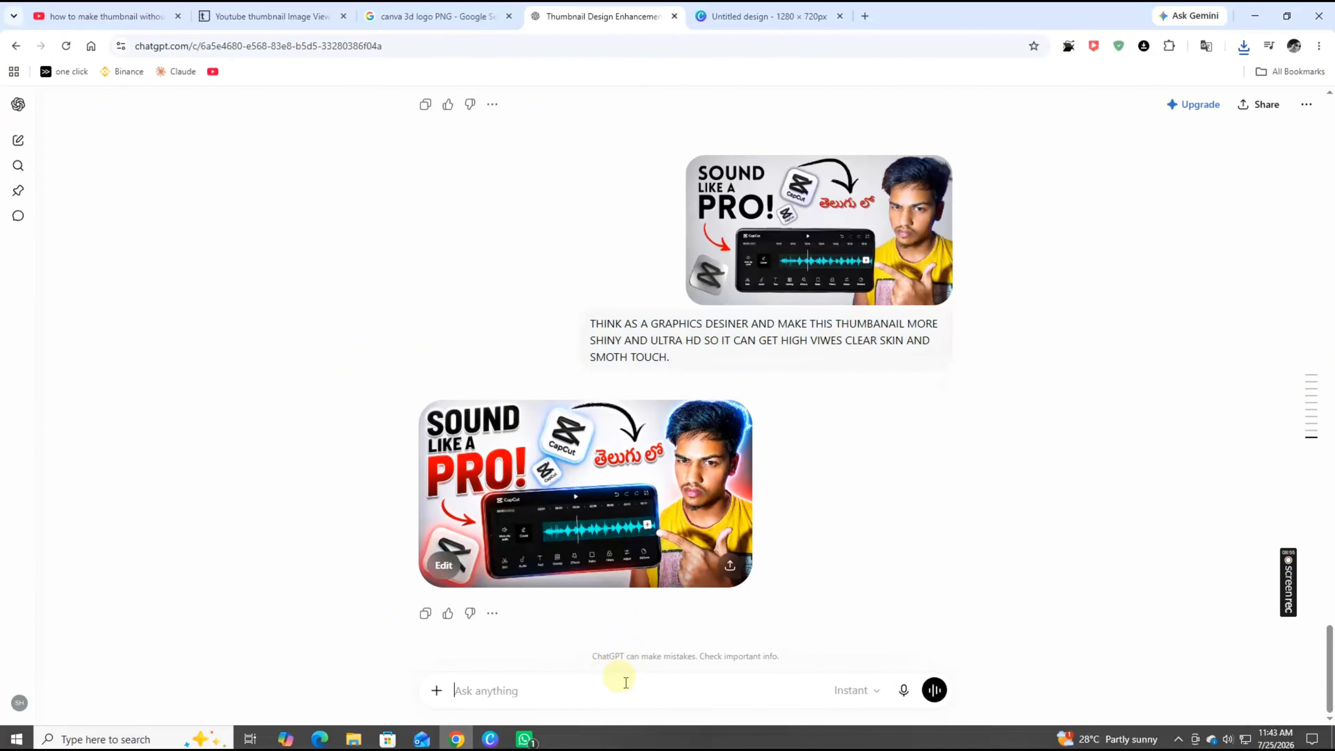
key(ctrl+v)
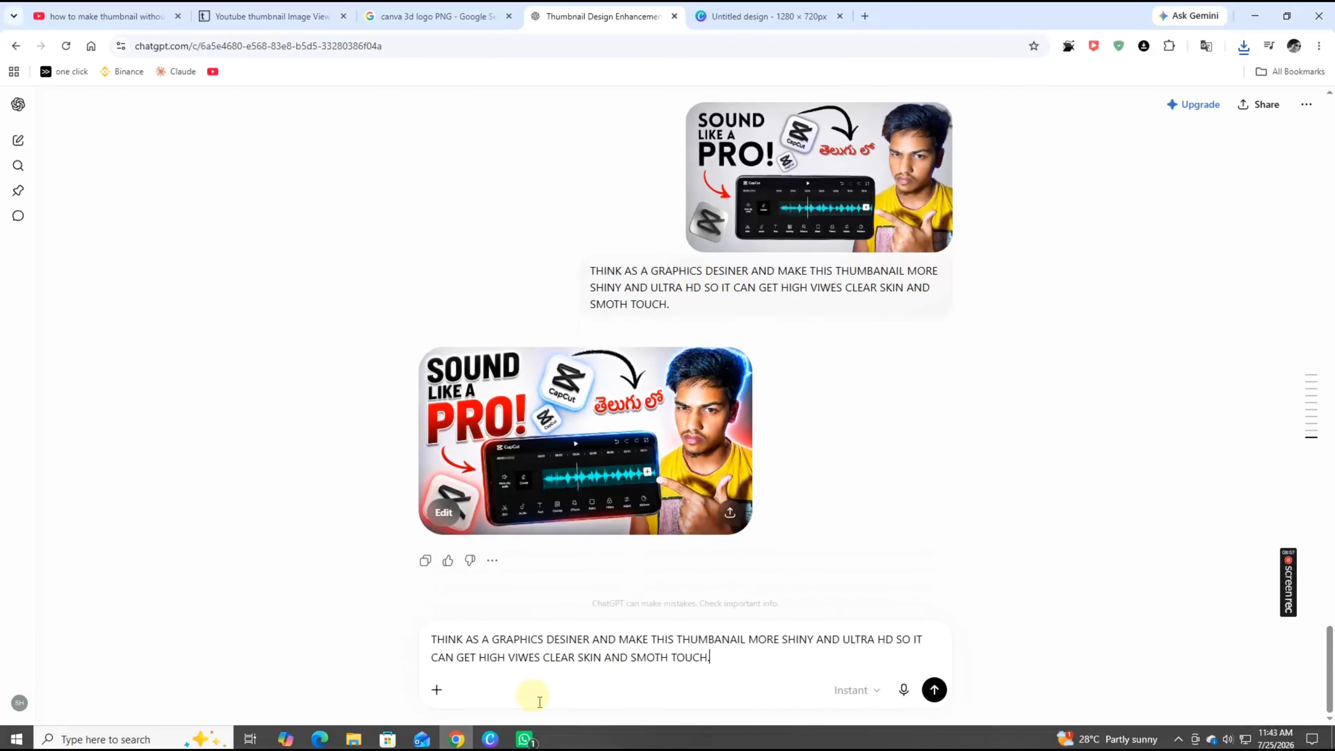
Attach the downloaded Untitled design.png thumbnail to the message and send the prompt
click(438, 692)
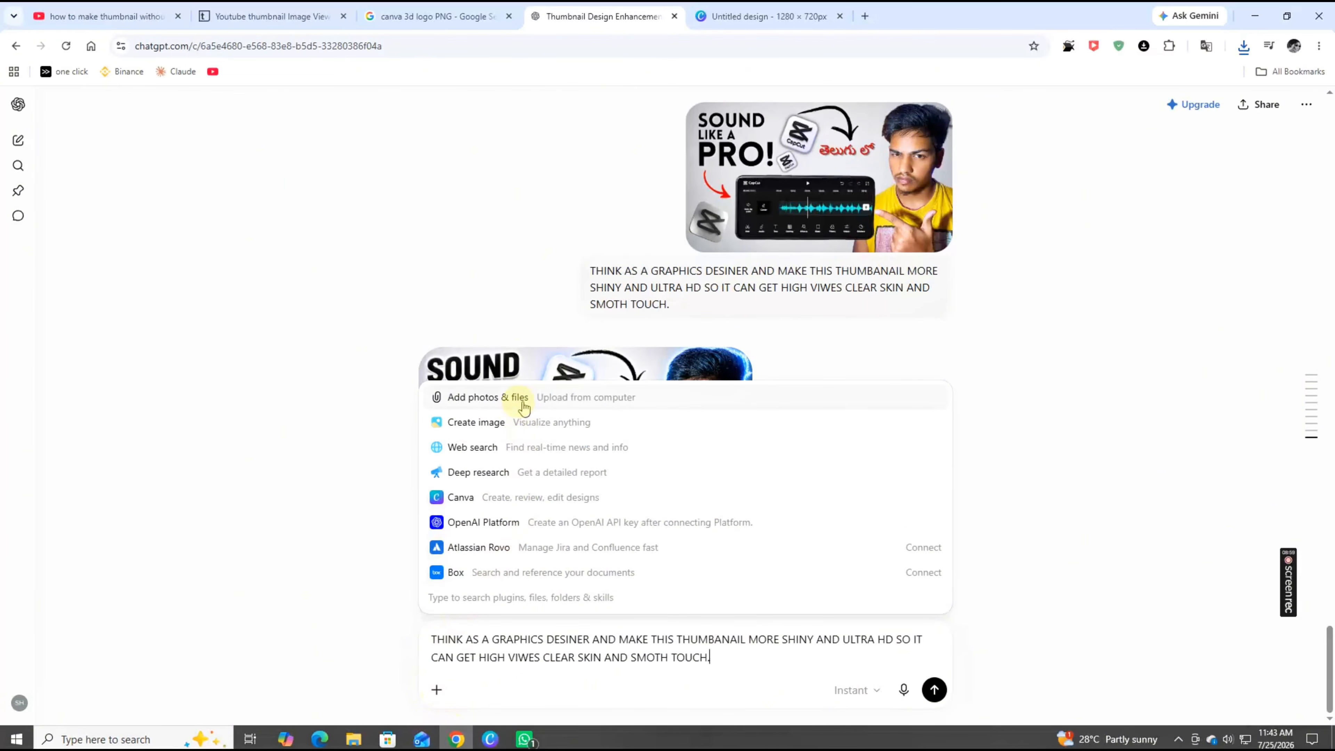
click(512, 398)
double_click(302, 120)
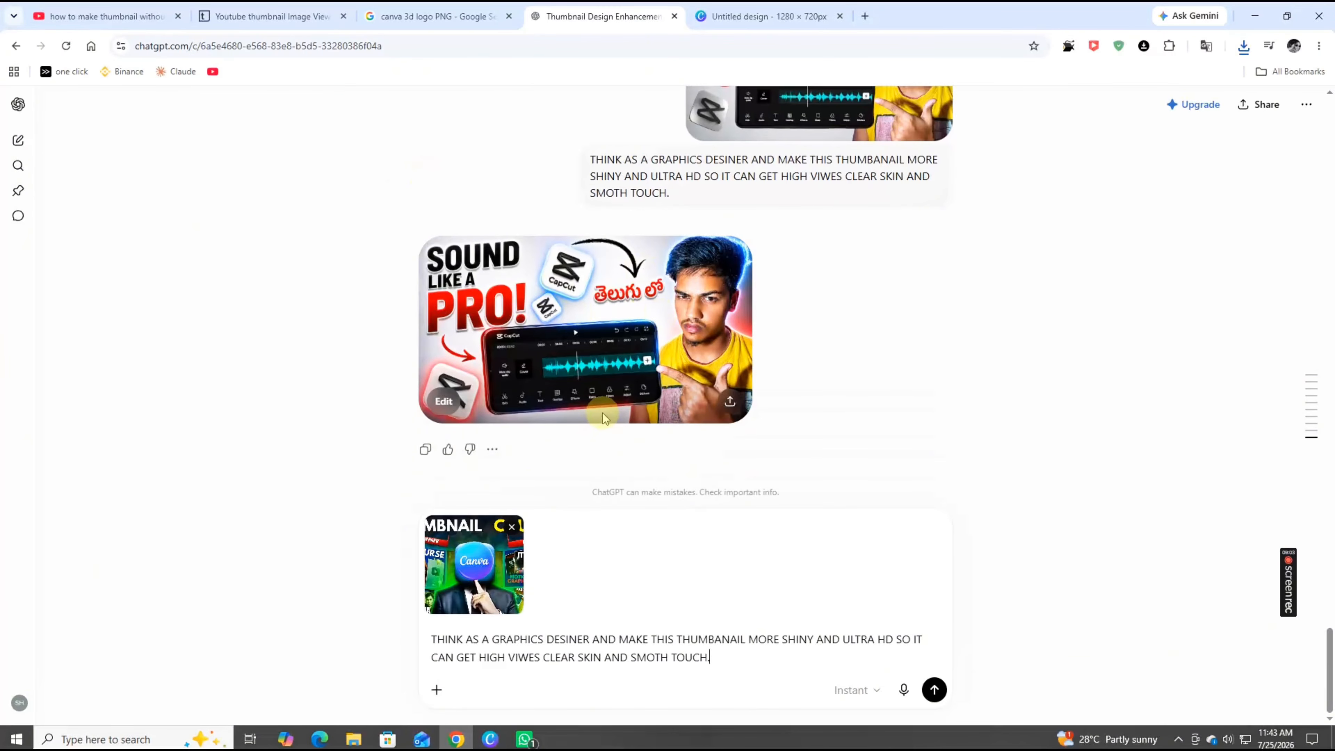
click(934, 690)
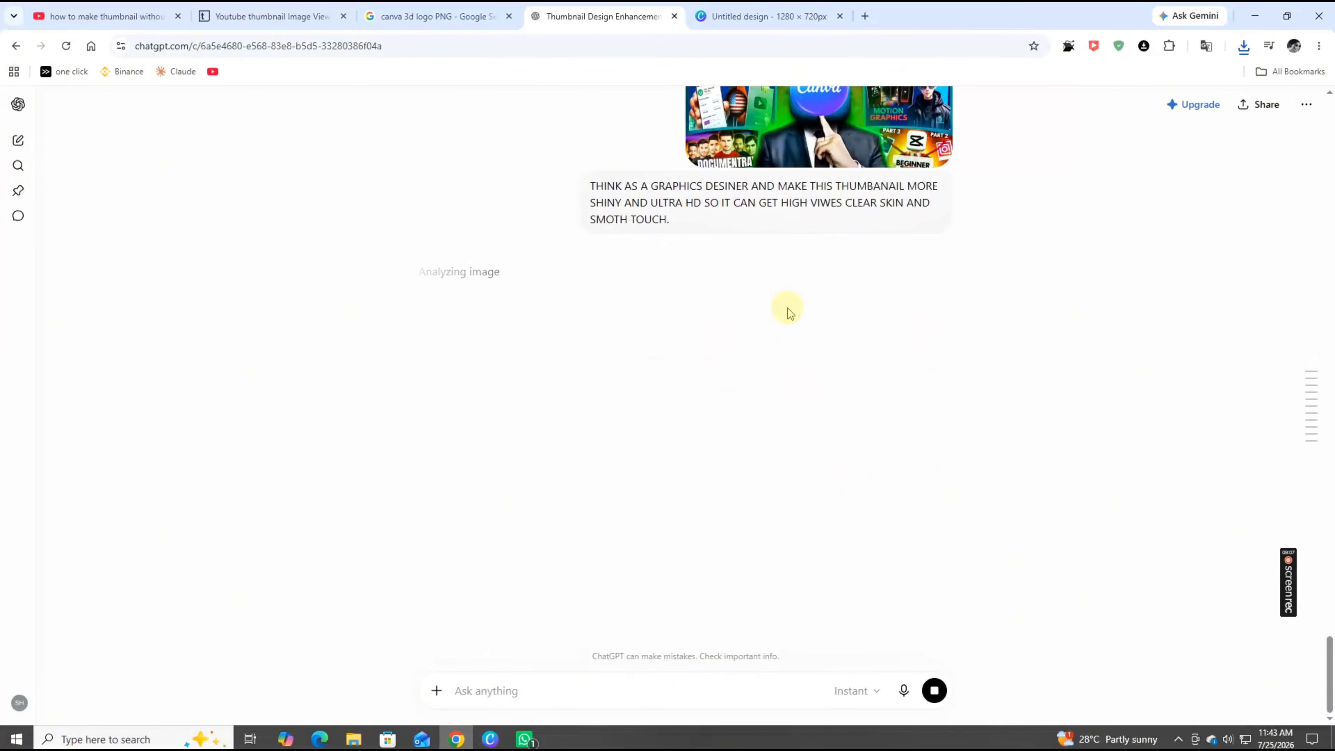
View the attached thumbnail enlarged and scroll through the chat while the new image is generated
scroll(828, 367, up, 1)
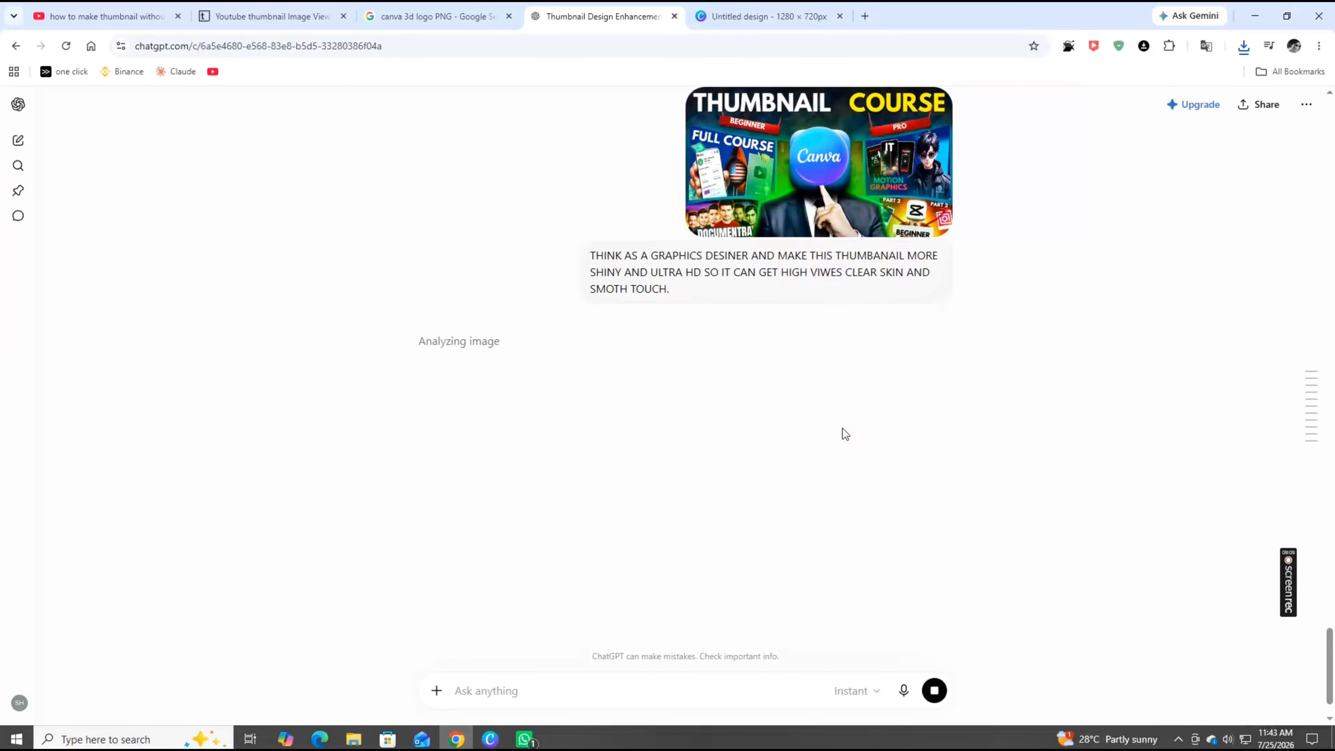
click(836, 176)
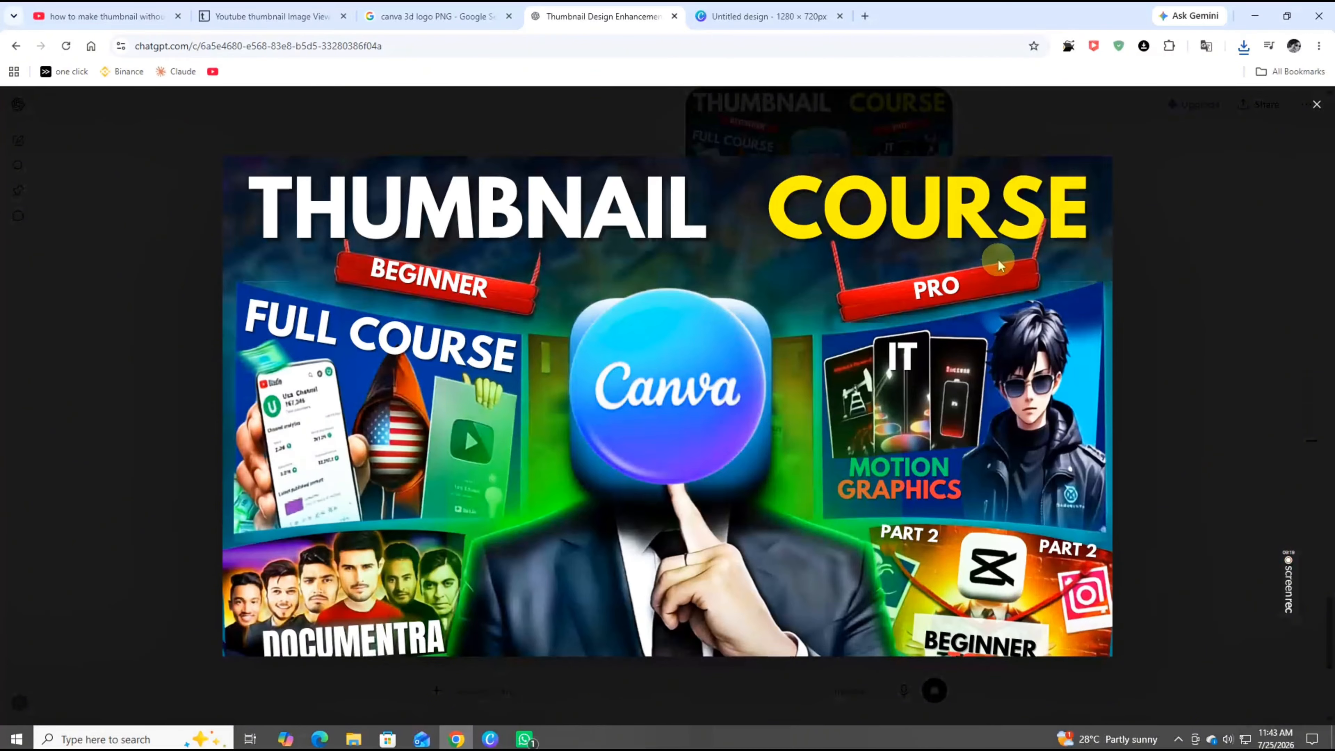
click(1316, 106)
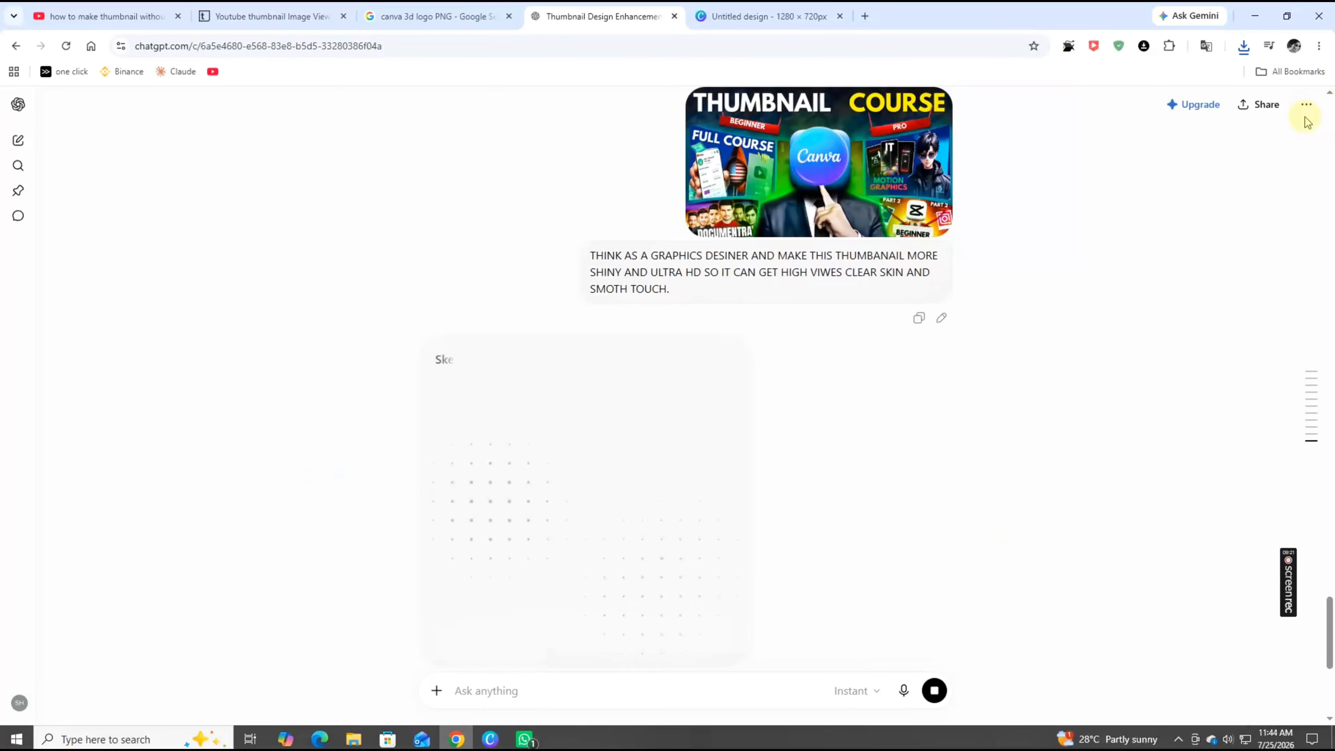
scroll(843, 316, down, 4)
scroll(775, 304, up, 3)
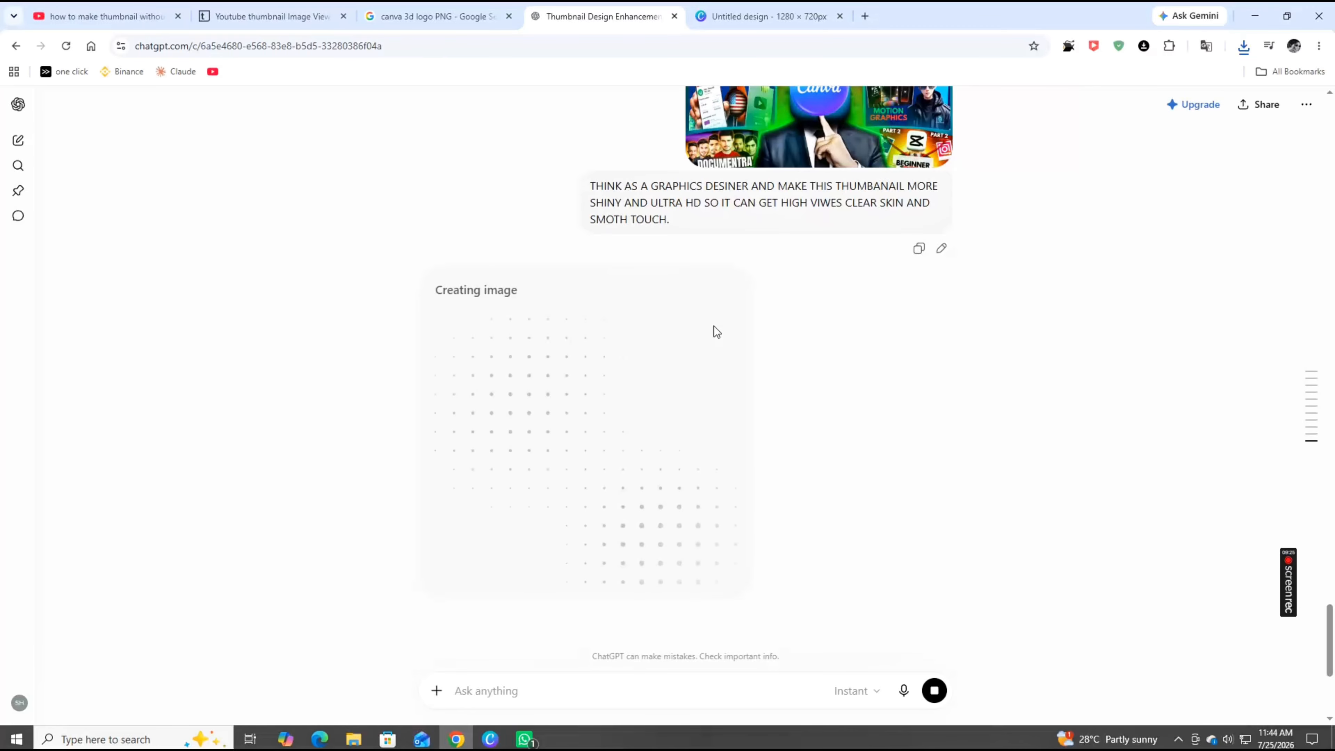
scroll(838, 473, up, 1)
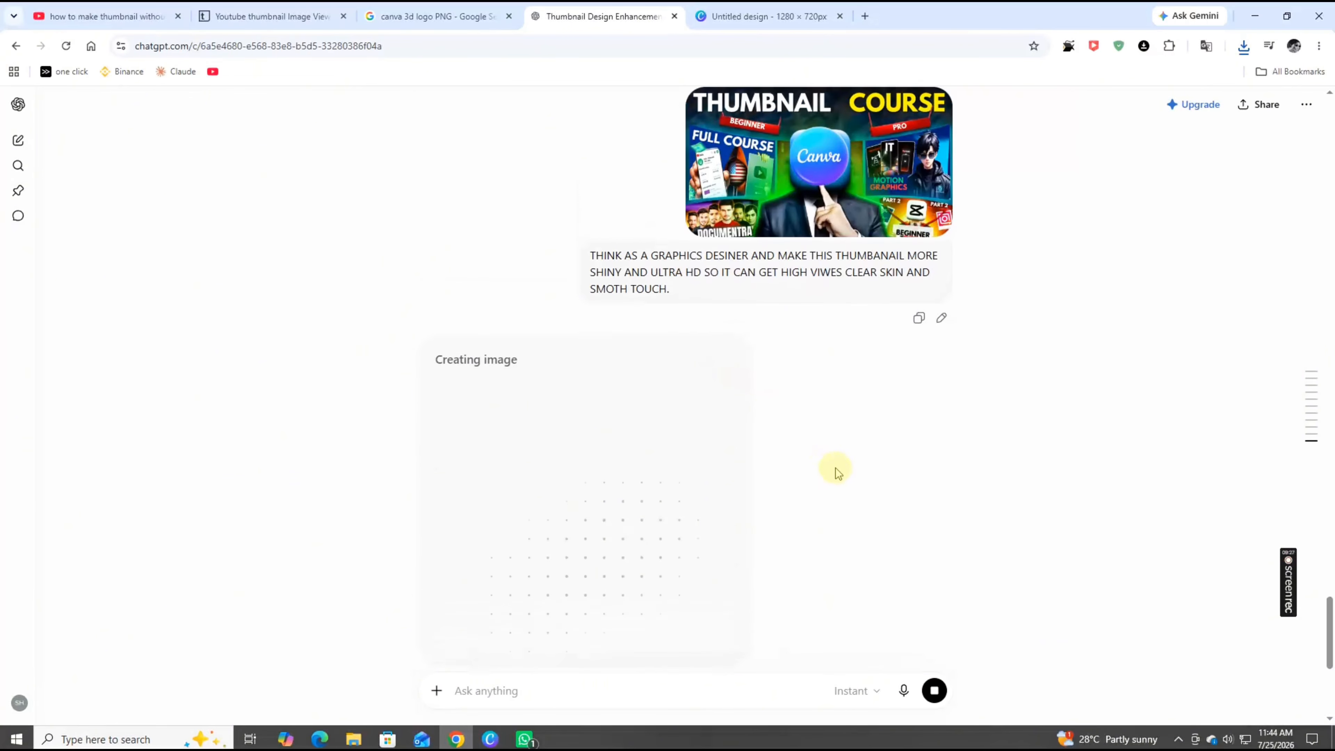